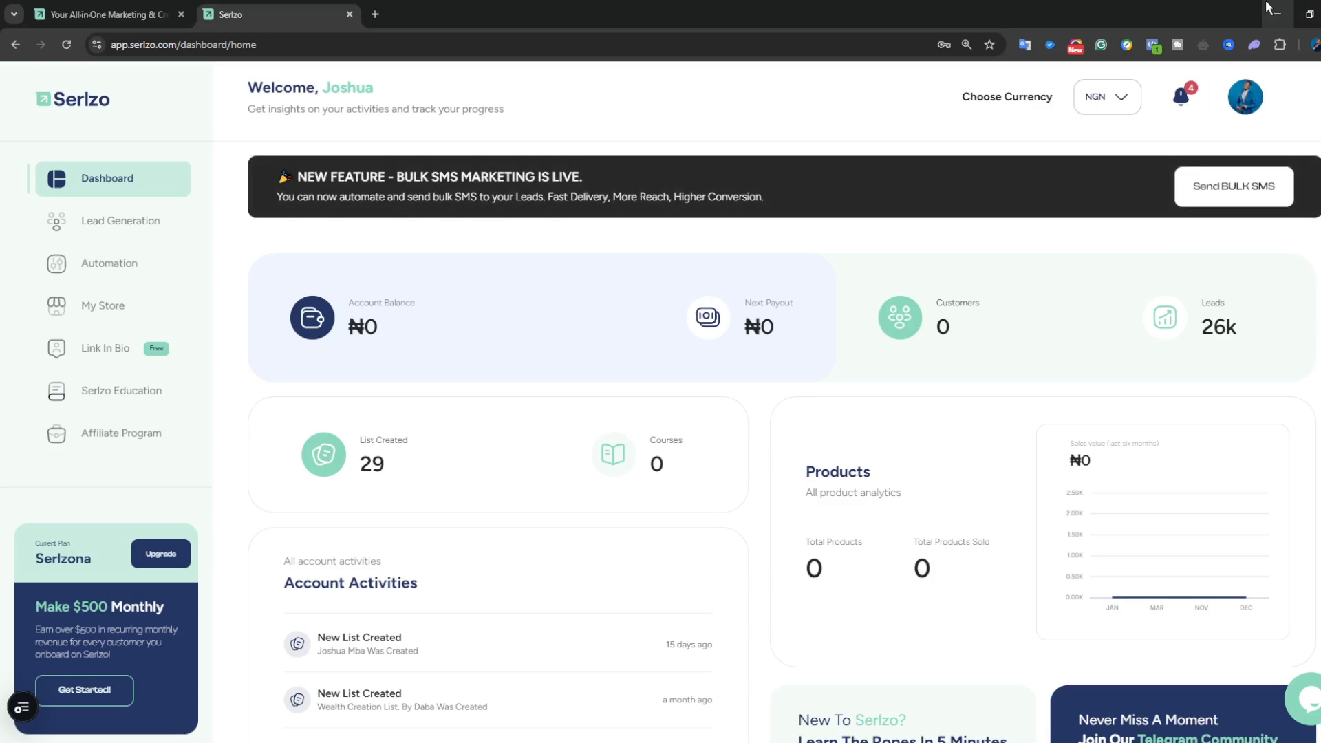
# Switch the browser to full screen and open the Bulk SMS dashboard under Automation to check the SMS credits
pyautogui.press('F11')
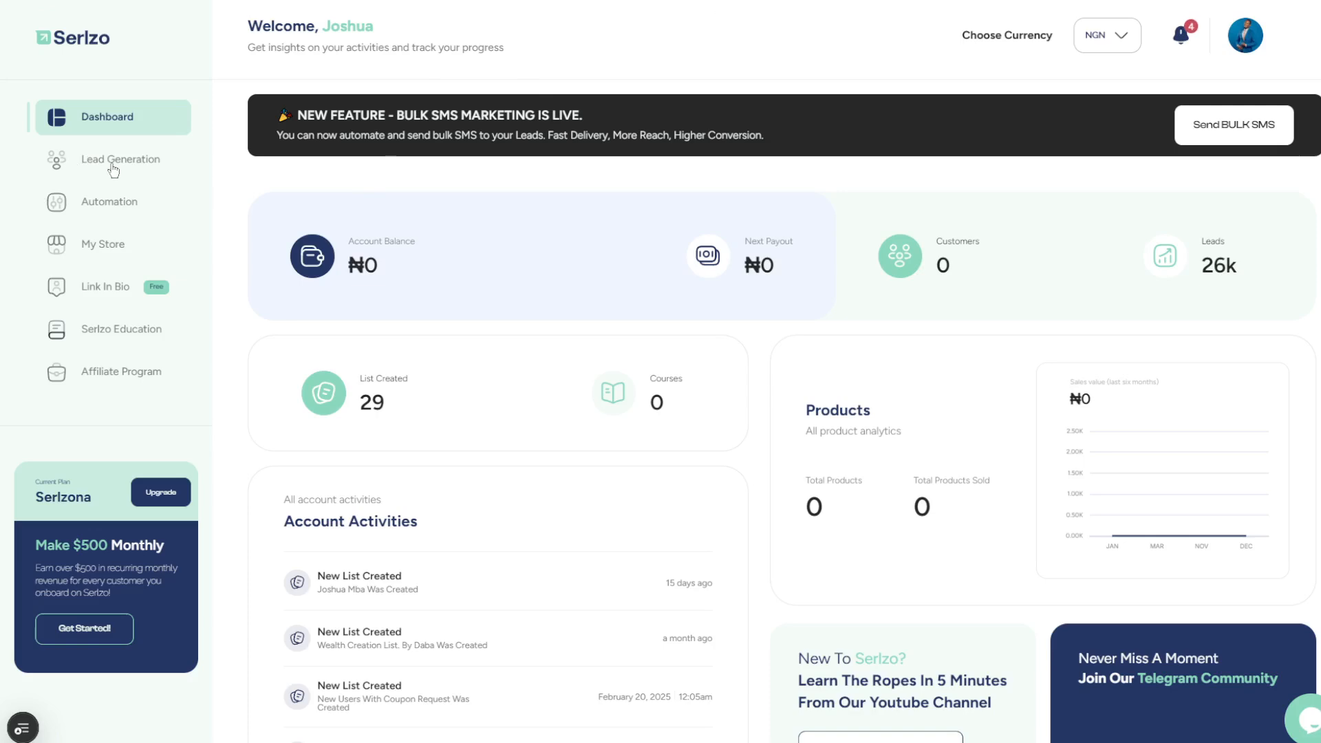
pyautogui.click(113, 208)
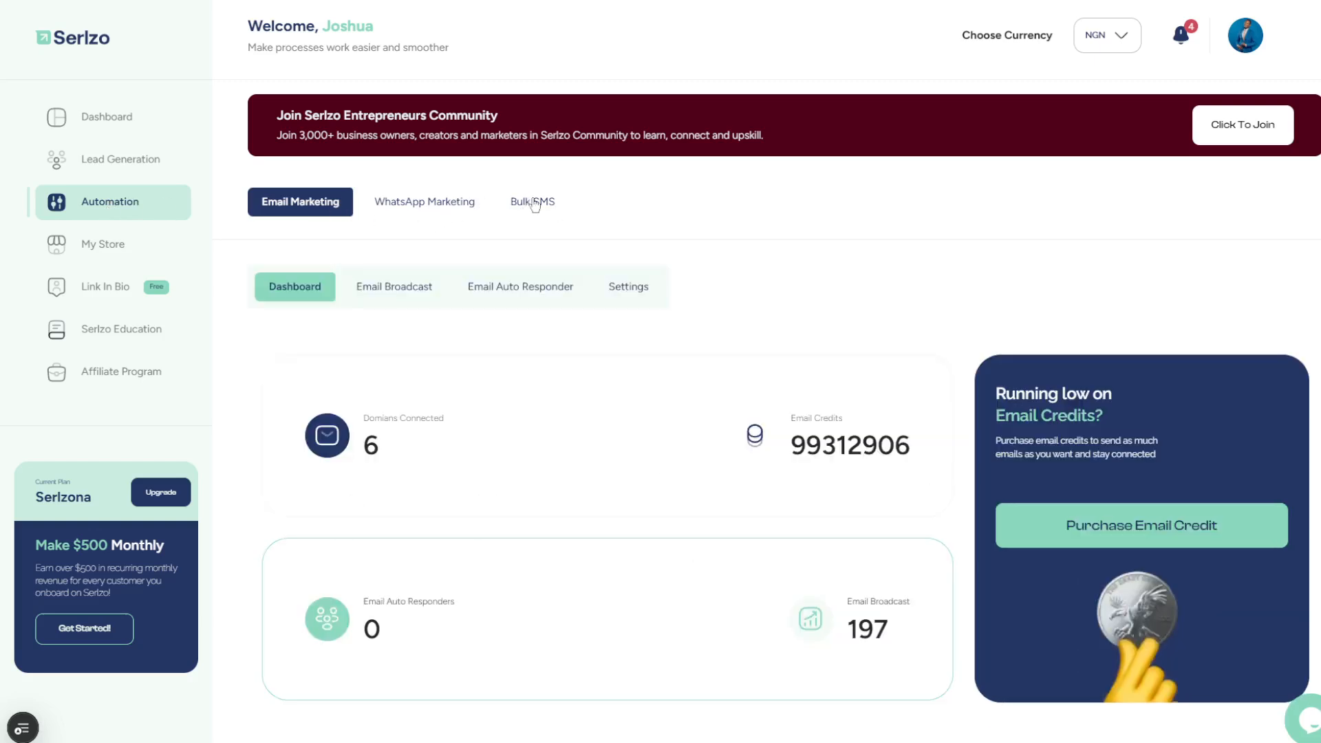
pyautogui.click(536, 203)
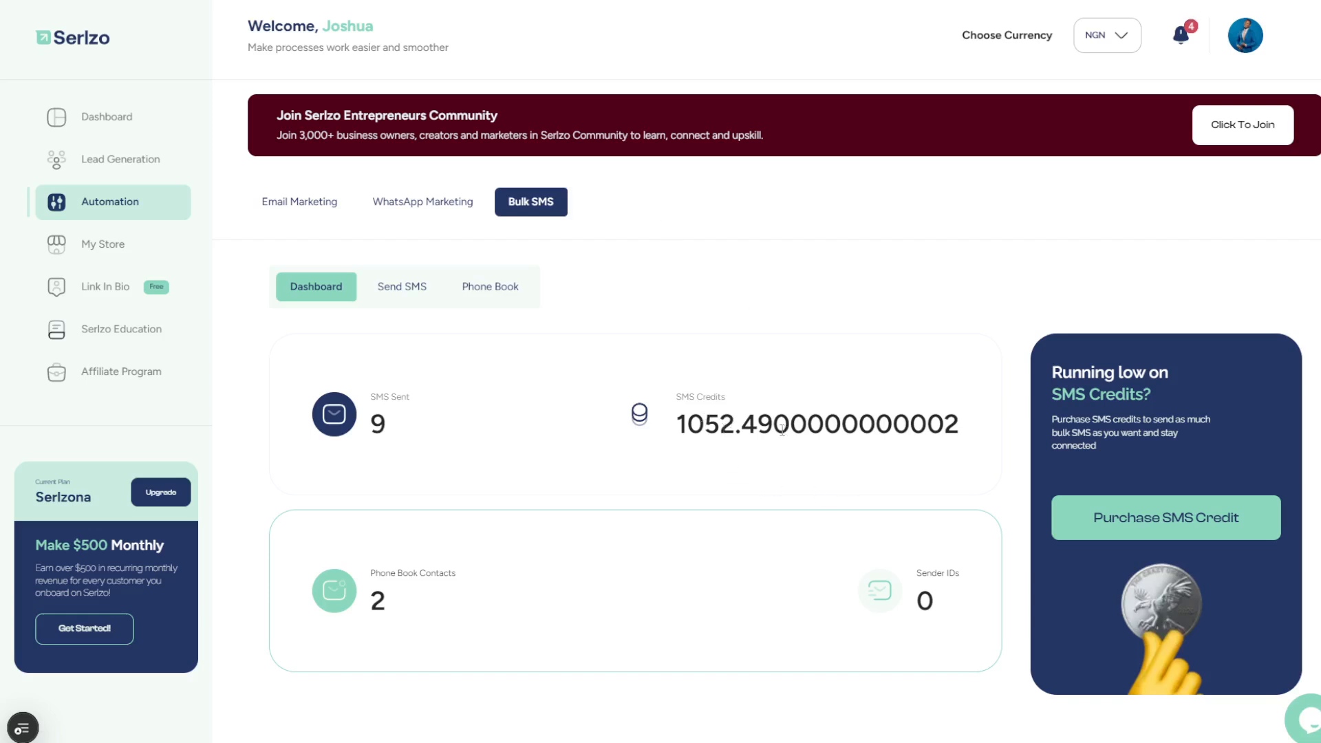
pyautogui.moveTo(780, 428); pyautogui.dragTo(949, 428)
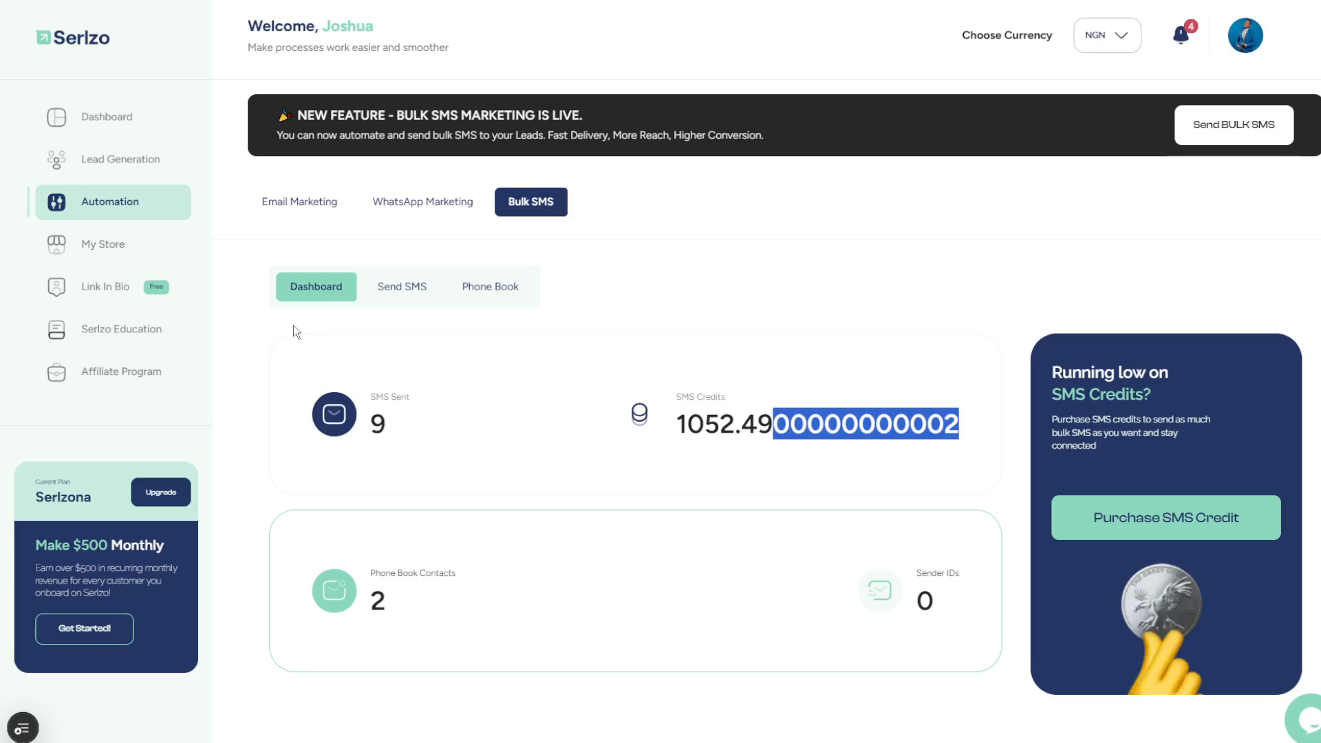
# Check the amount to pay for 2000 SMS units in the credit purchase form, and close it without buying
pyautogui.click(1204, 530)
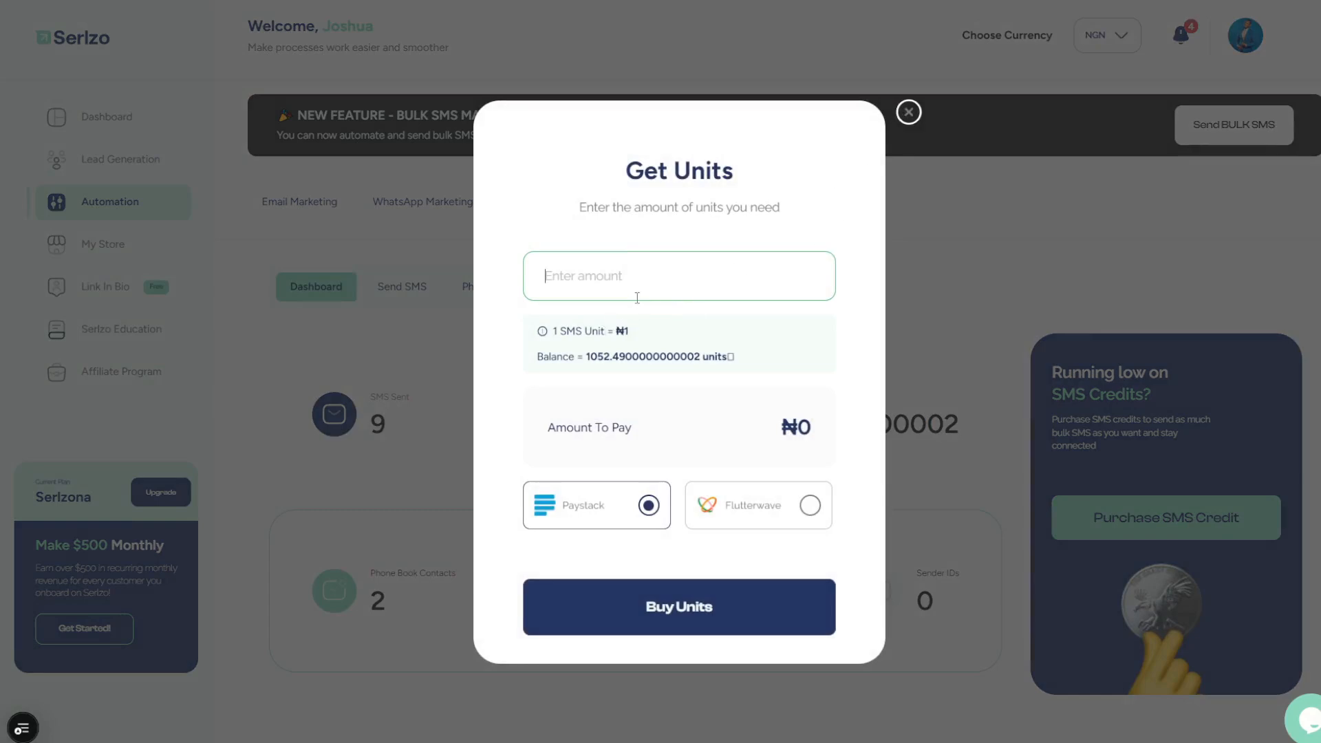
pyautogui.click(909, 112)
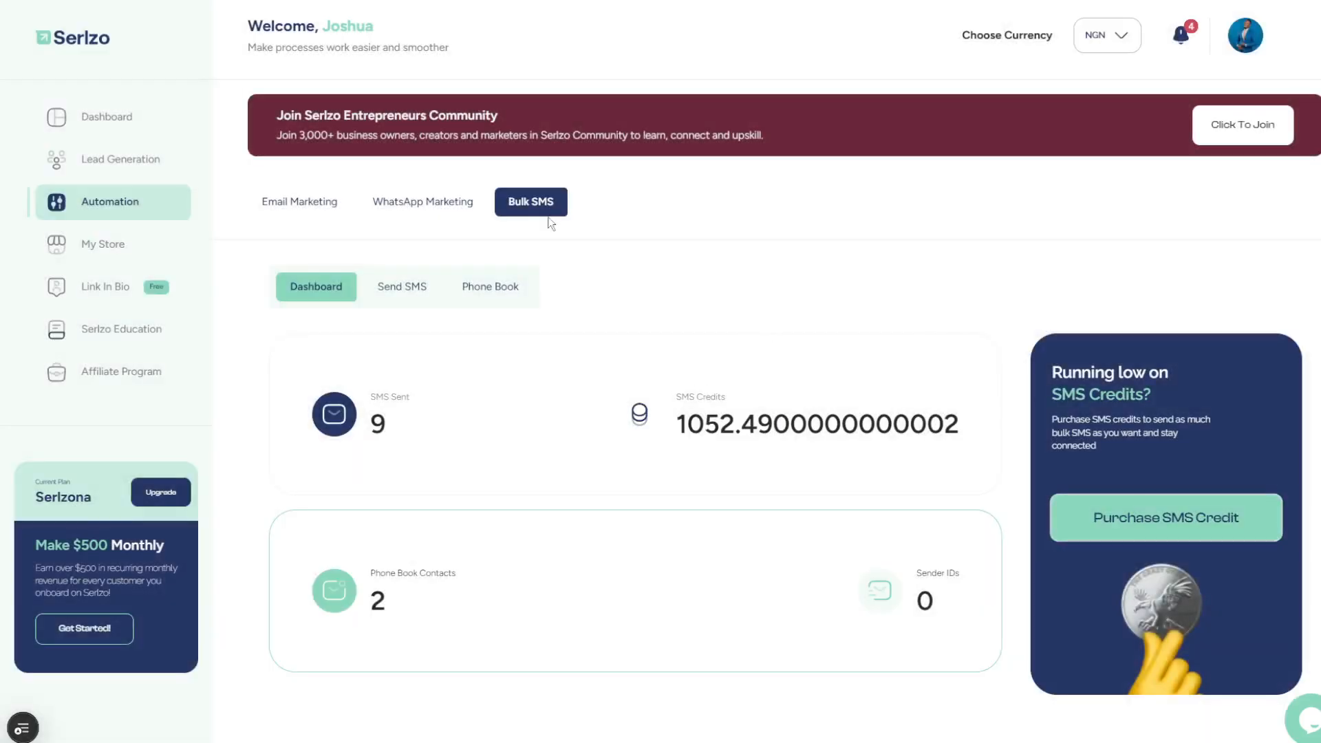
pyautogui.scroll(-3, 1224, 357)
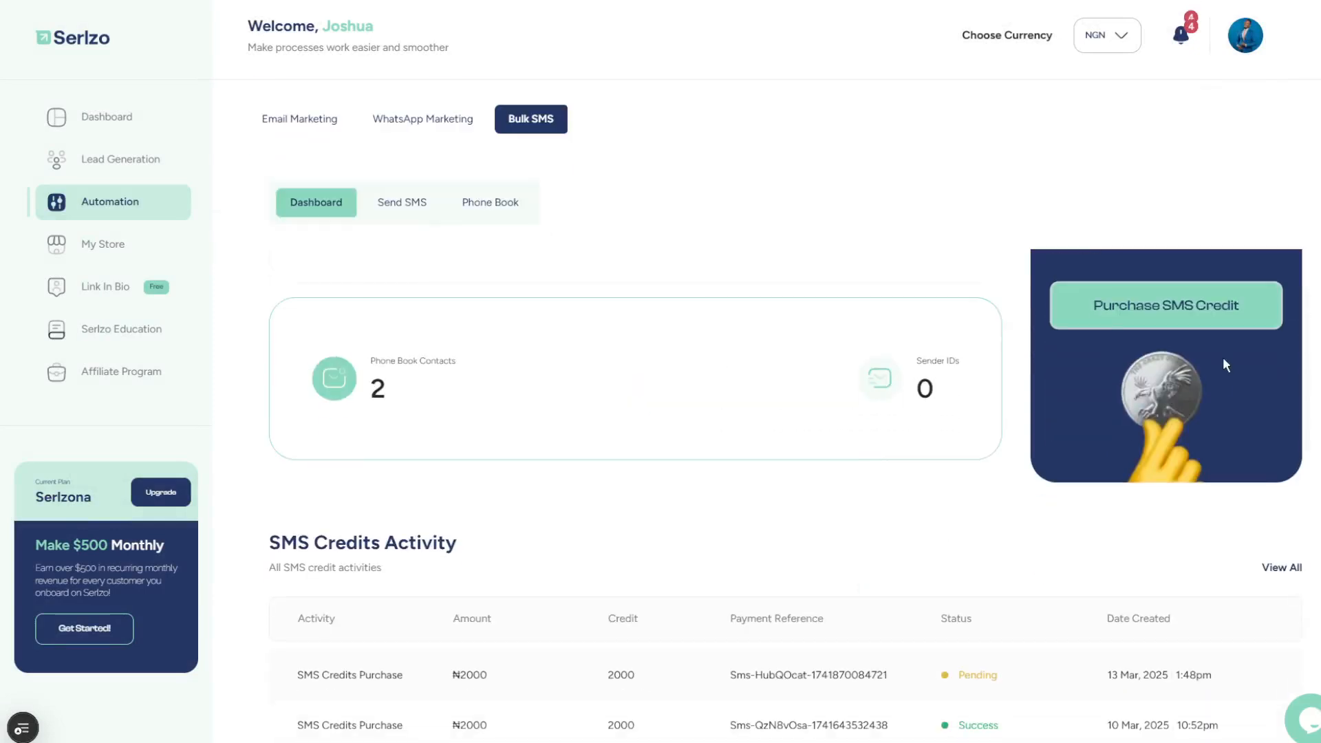
pyautogui.scroll(2, 1223, 349)
pyautogui.click(1152, 447)
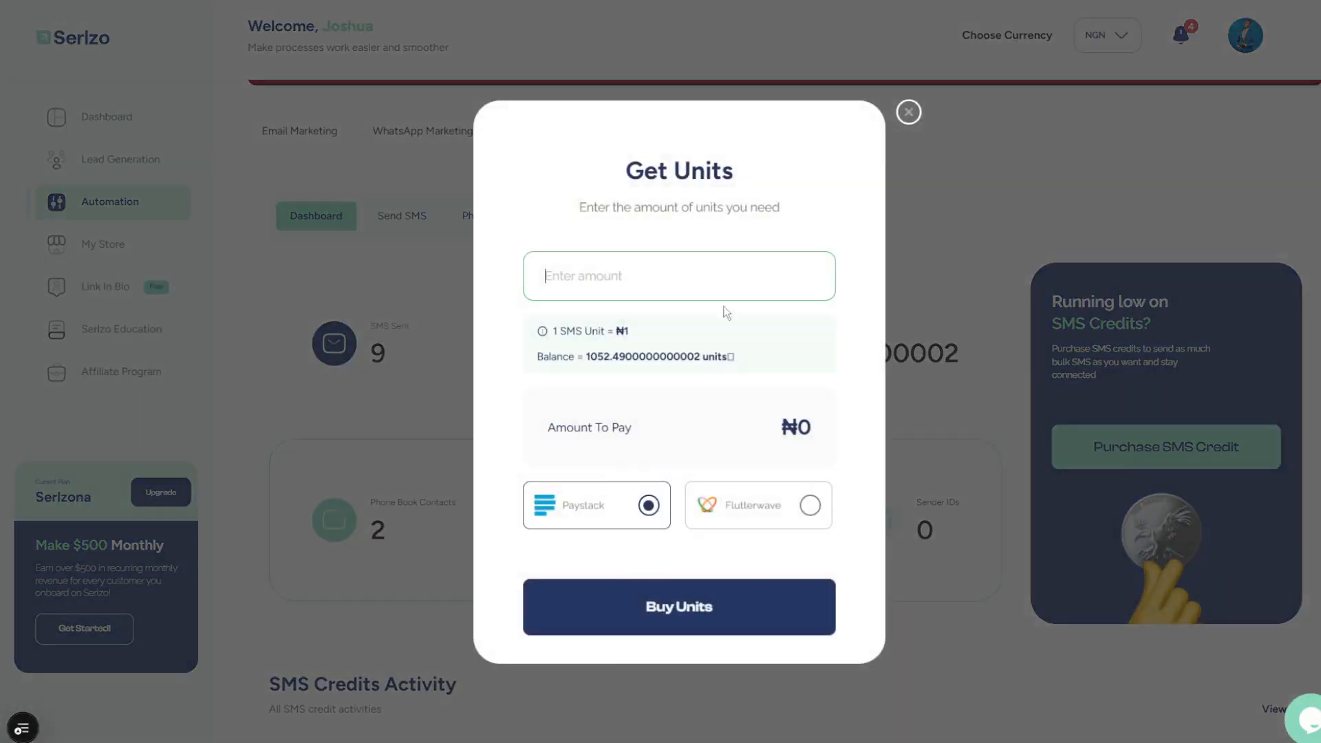
pyautogui.write('2000')
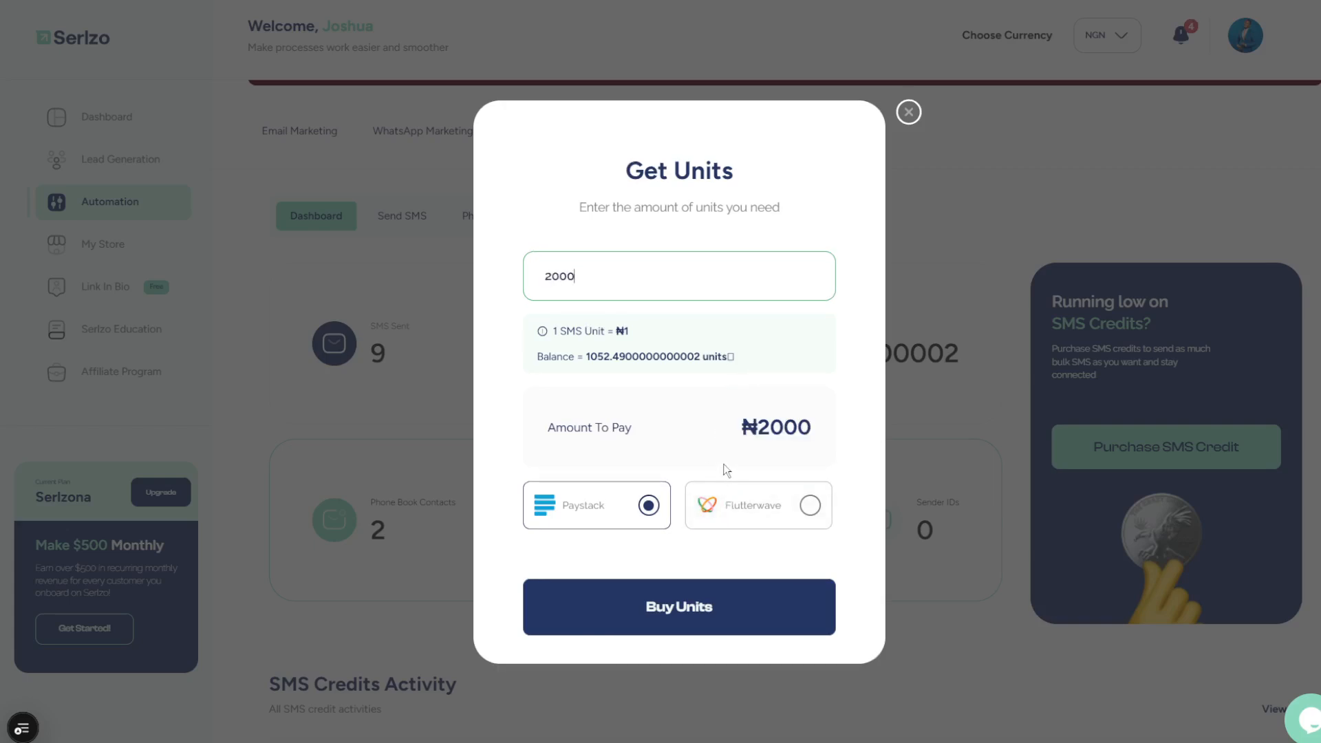
pyautogui.moveTo(742, 432); pyautogui.dragTo(819, 431)
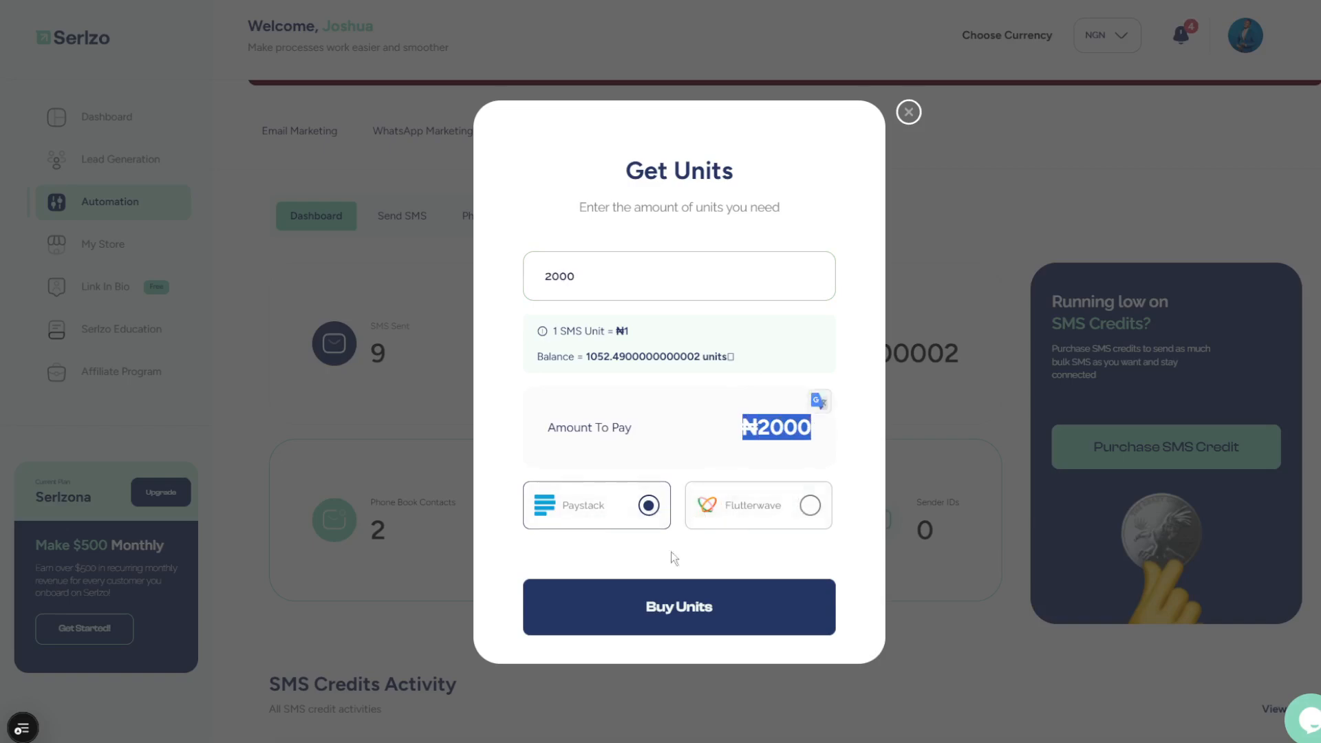
pyautogui.click(908, 113)
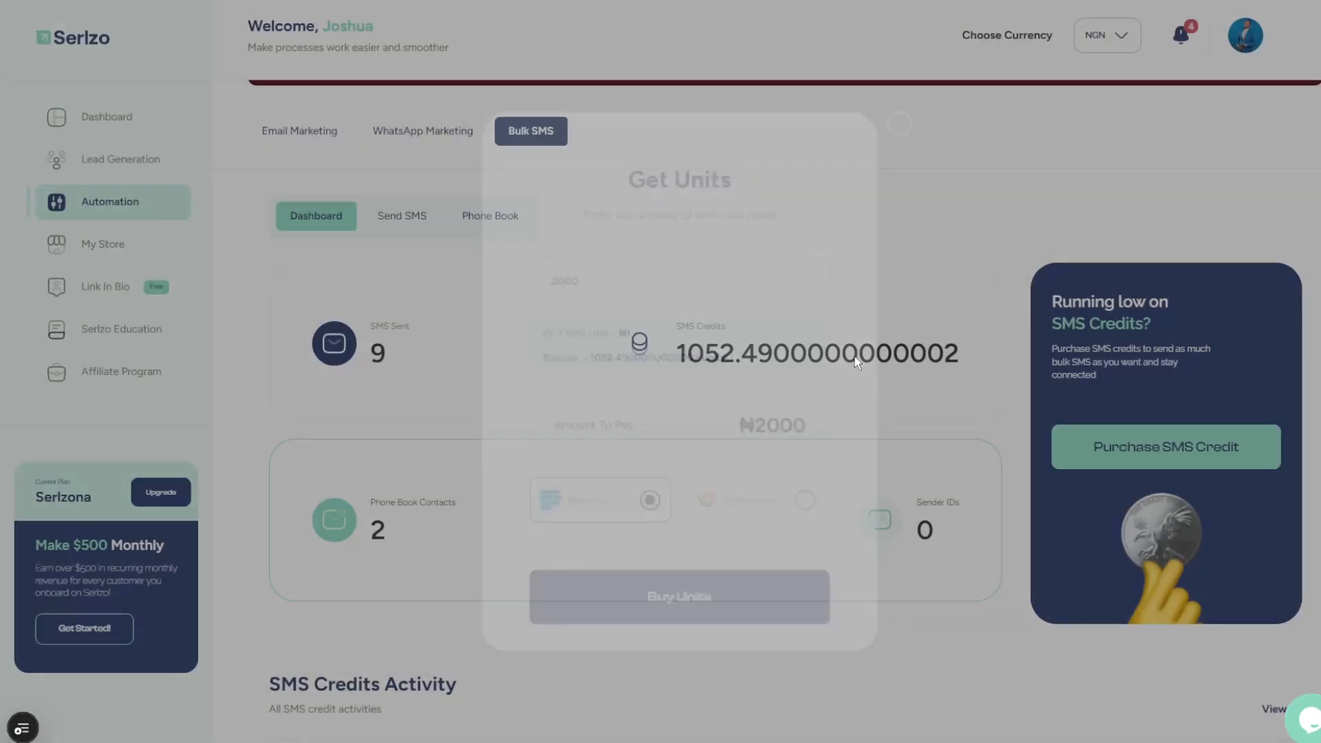
# Start a new bulk SMS from the Send SMS section
pyautogui.click(409, 215)
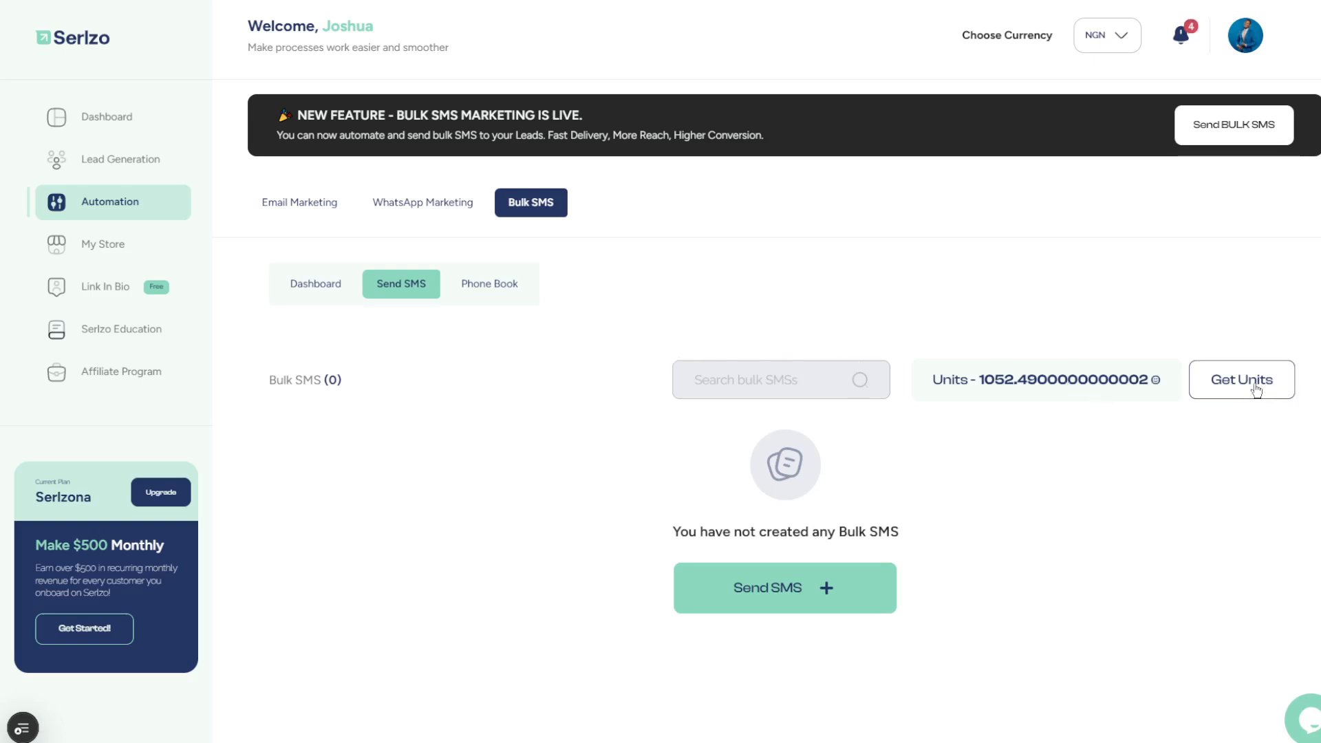
pyautogui.click(845, 600)
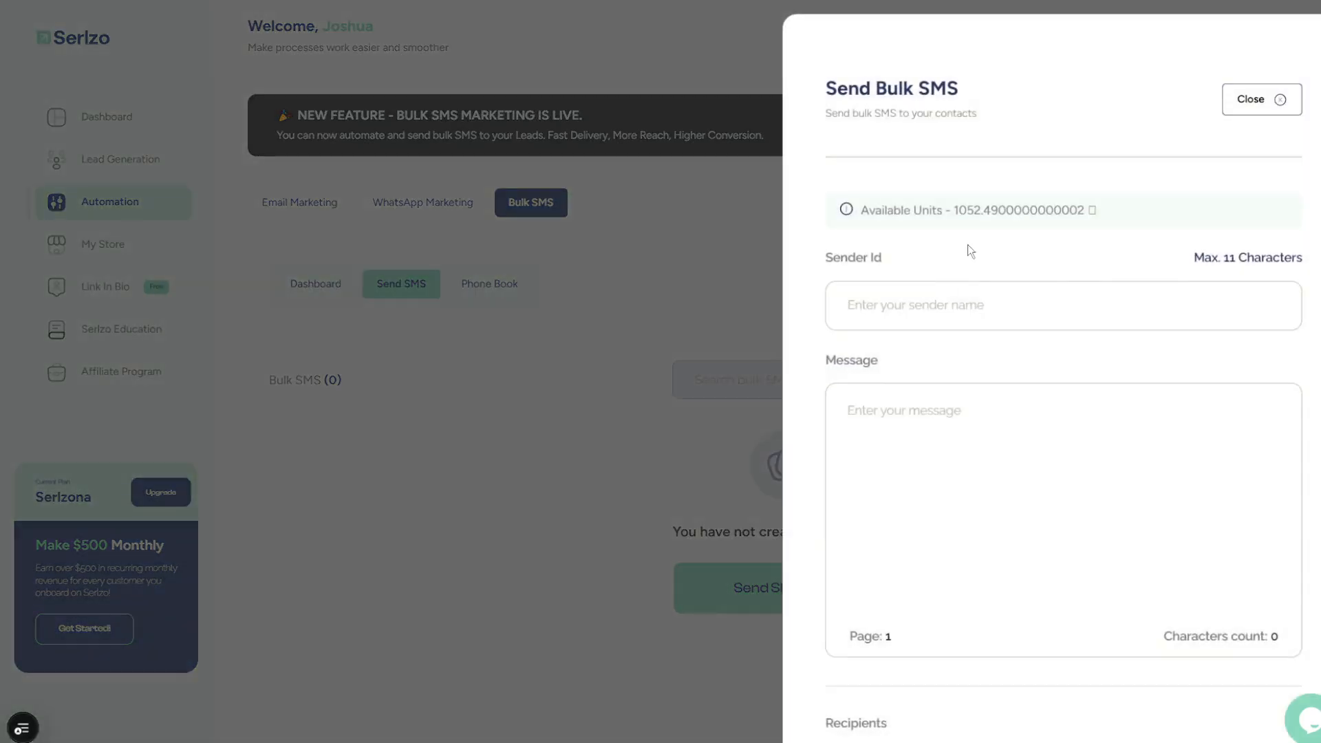
# Enter the placeholder sender ID 3434 and the message 343, and open the list of recipient options
pyautogui.click(952, 304)
pyautogui.write('3434')
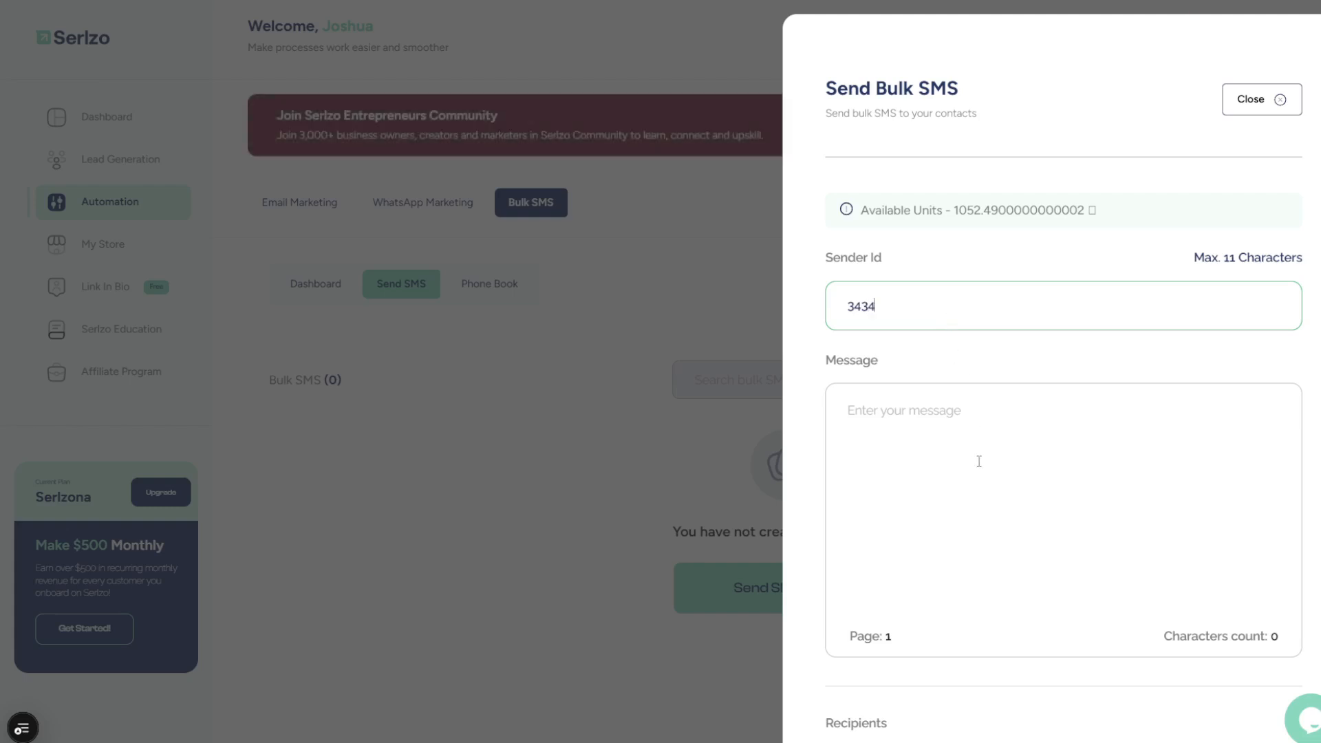
pyautogui.click(980, 461)
pyautogui.write('343')
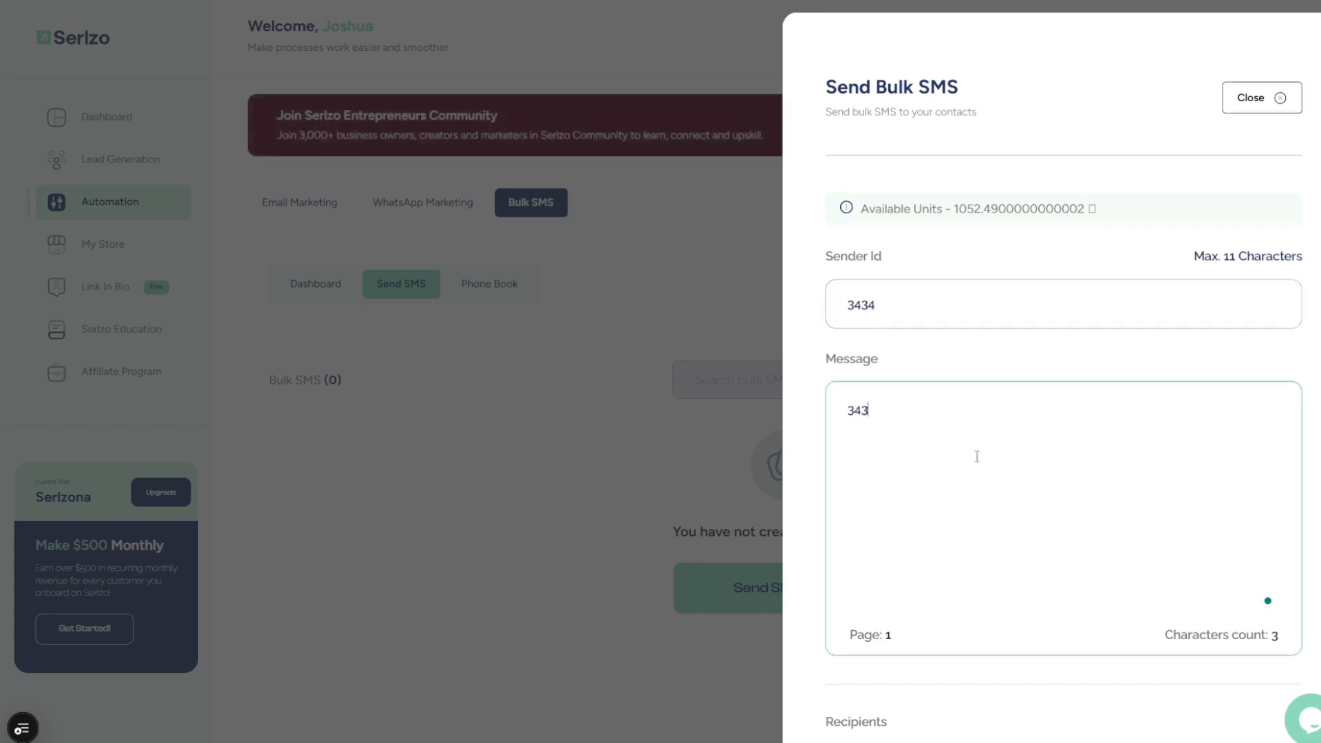
pyautogui.scroll(-4, 977, 460)
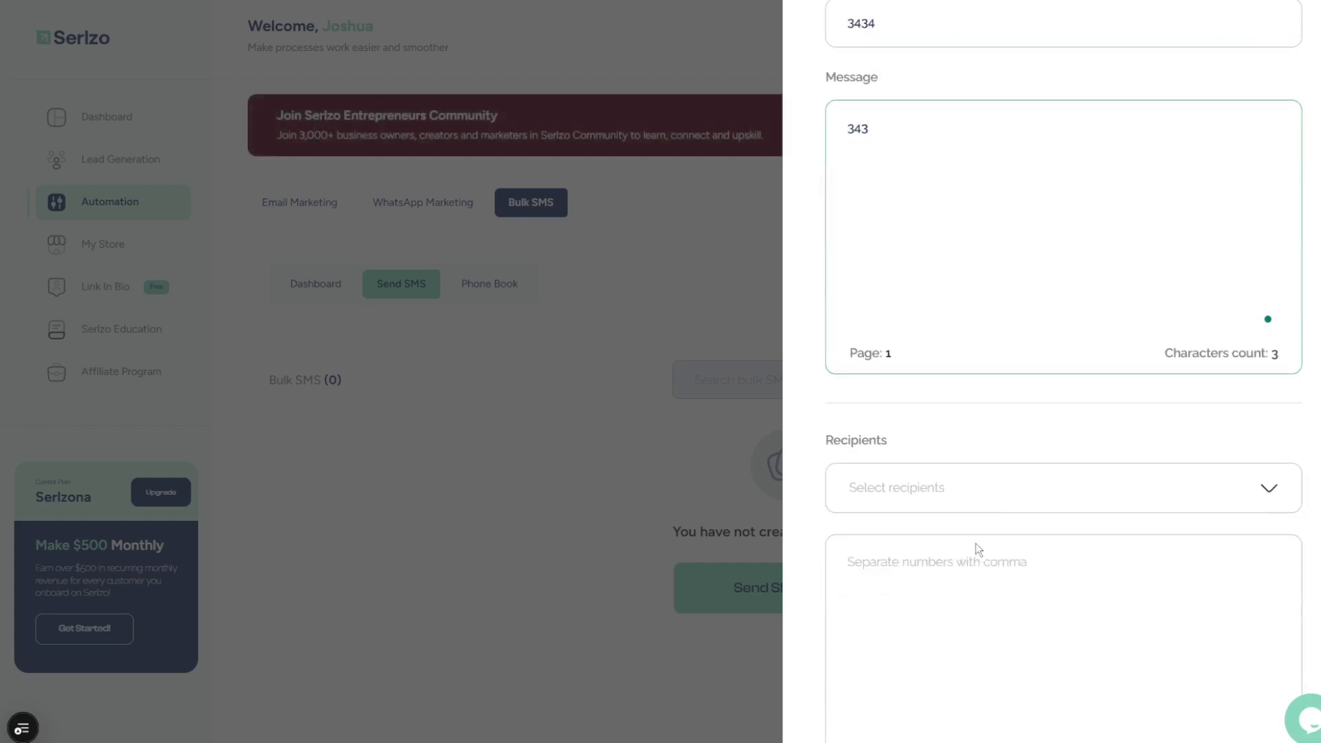
pyautogui.click(986, 489)
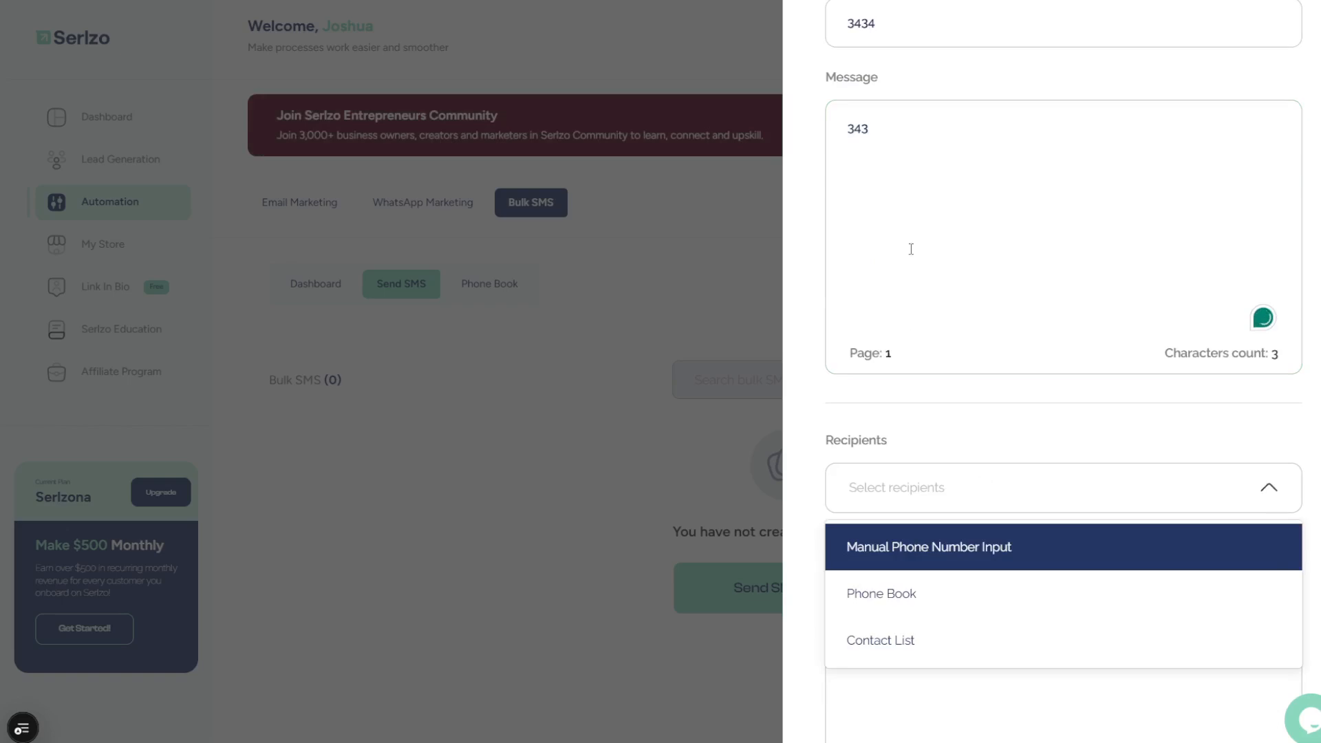
# Set the sender ID to "Serlzo"
pyautogui.scroll(2, 908, 227)
pyautogui.moveTo(878, 164); pyautogui.dragTo(800, 170)
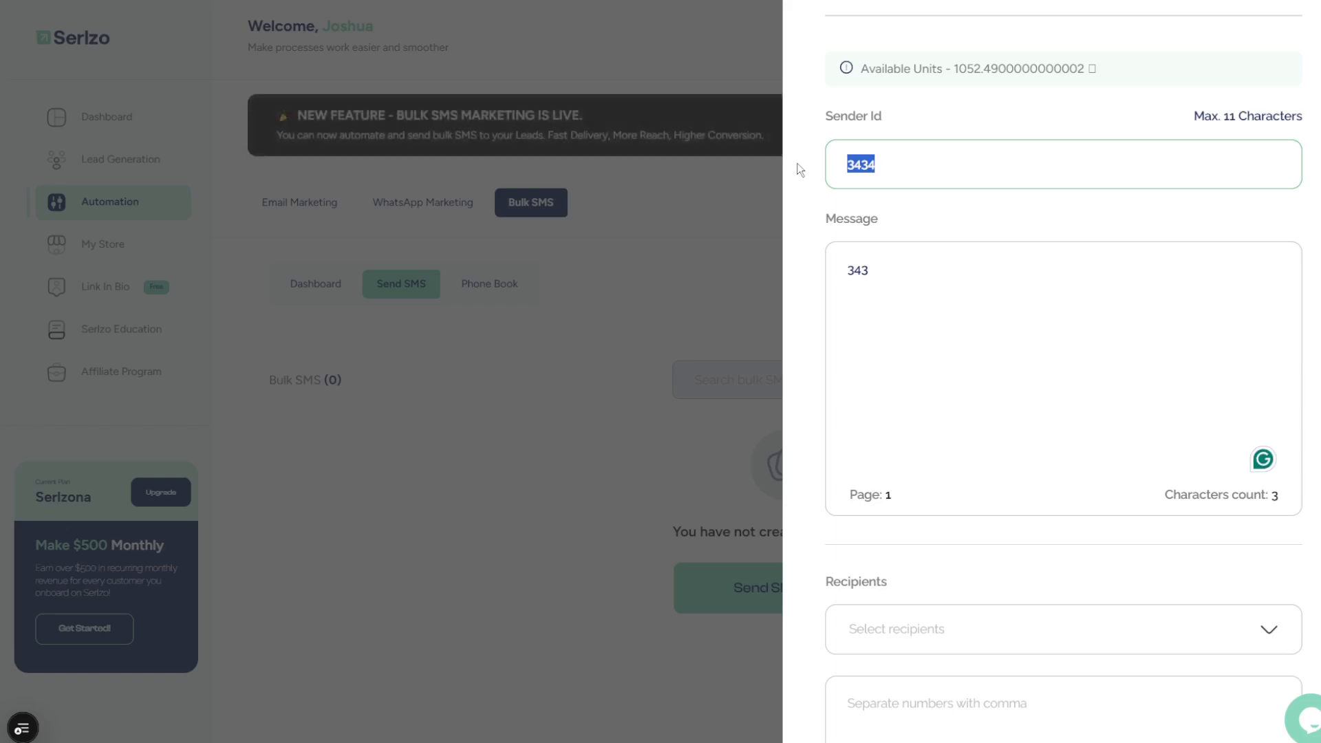
pyautogui.write('Serlzzo')
pyautogui.press('BackSpace')
pyautogui.press('BackSpace')
pyautogui.write('o')
# Replace the message text with "Hi, how is your marketing game going today"
pyautogui.moveTo(898, 274); pyautogui.dragTo(829, 268)
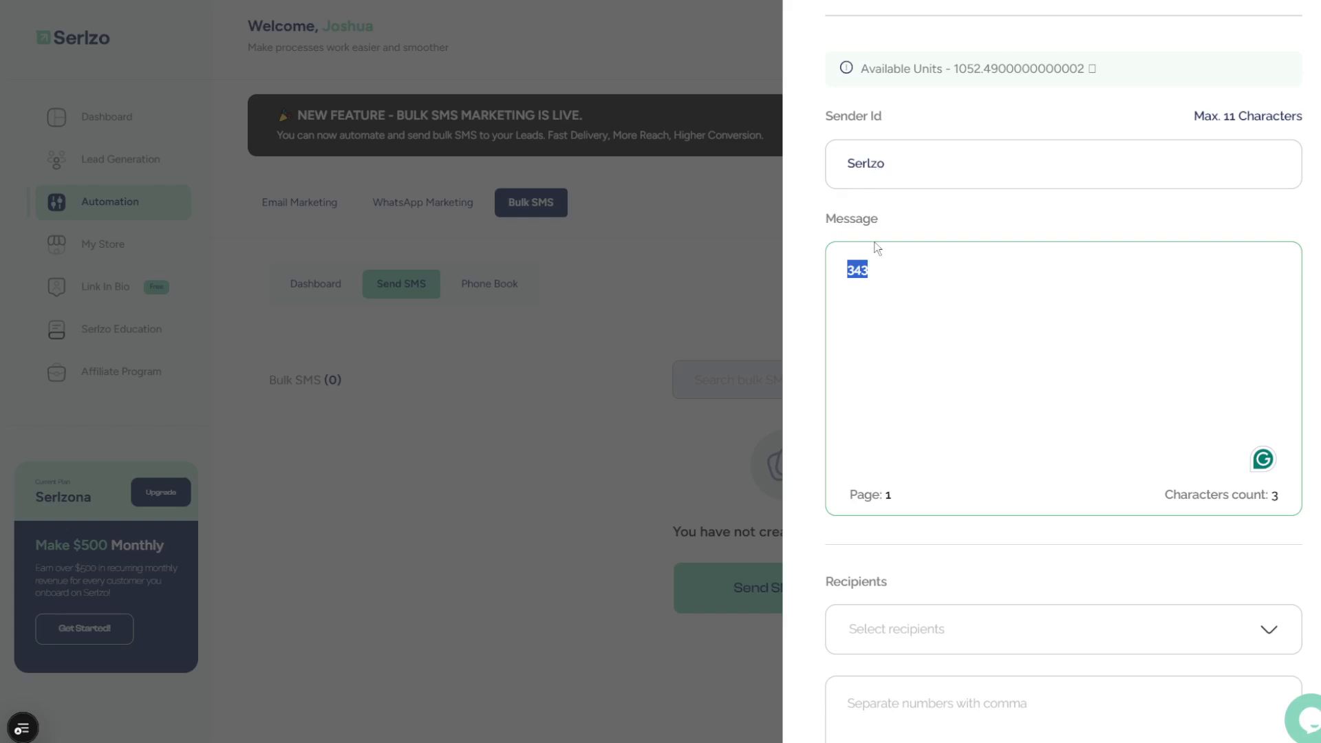
pyautogui.write('Hi, how are')
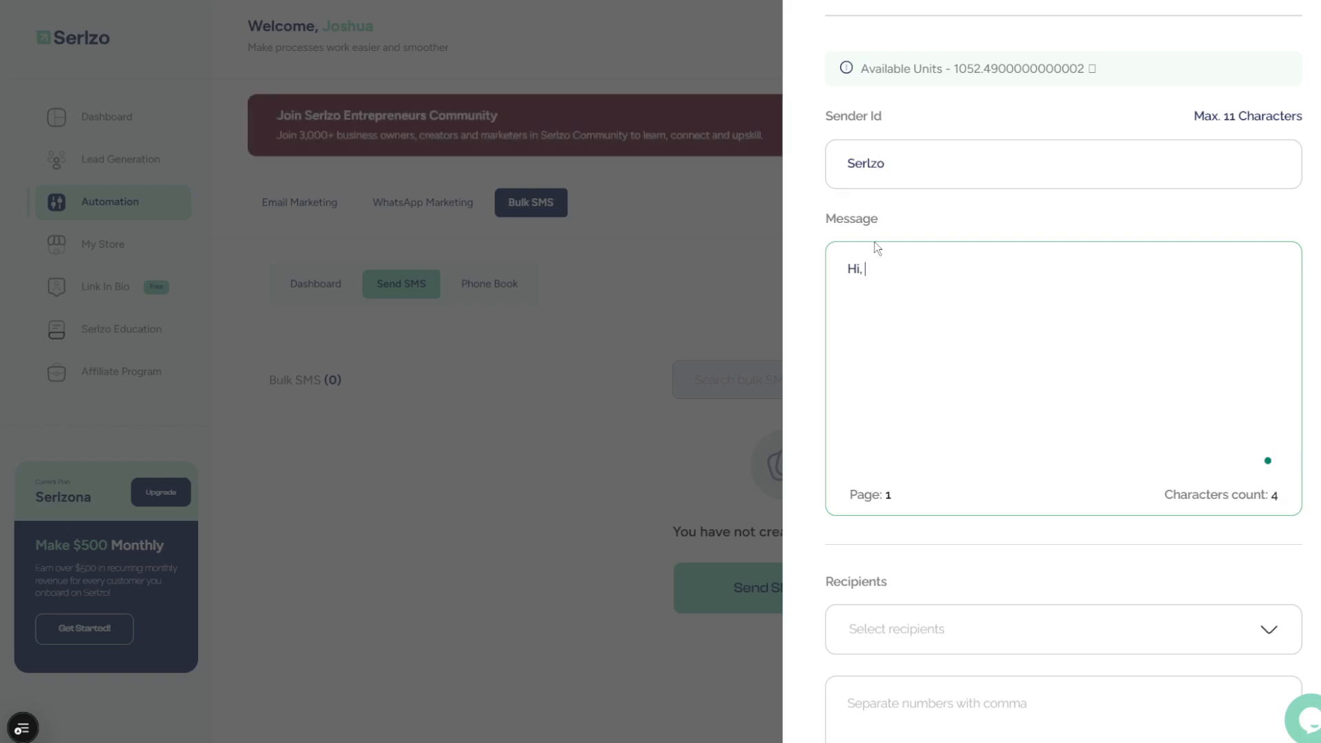
pyautogui.press('BackSpace')
pyautogui.press('BackSpace')
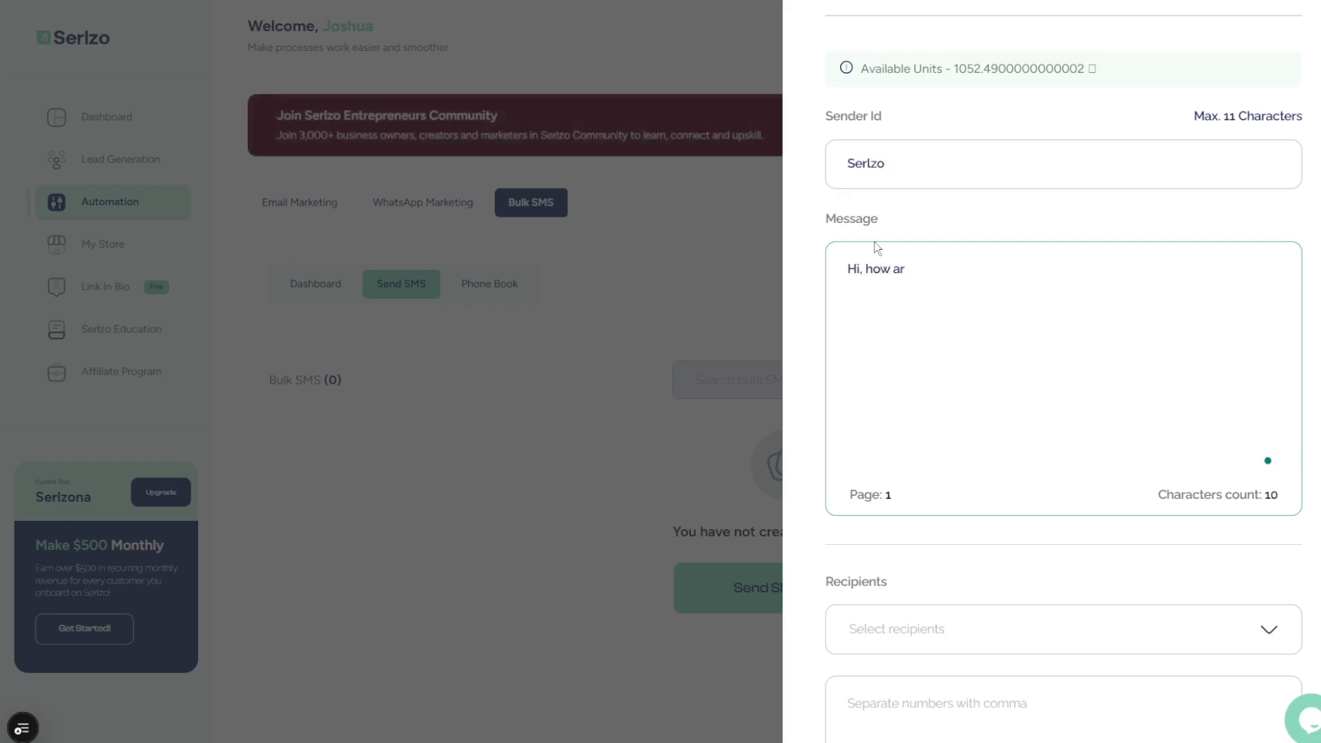
pyautogui.press('BackSpace')
pyautogui.press('BackSpace')
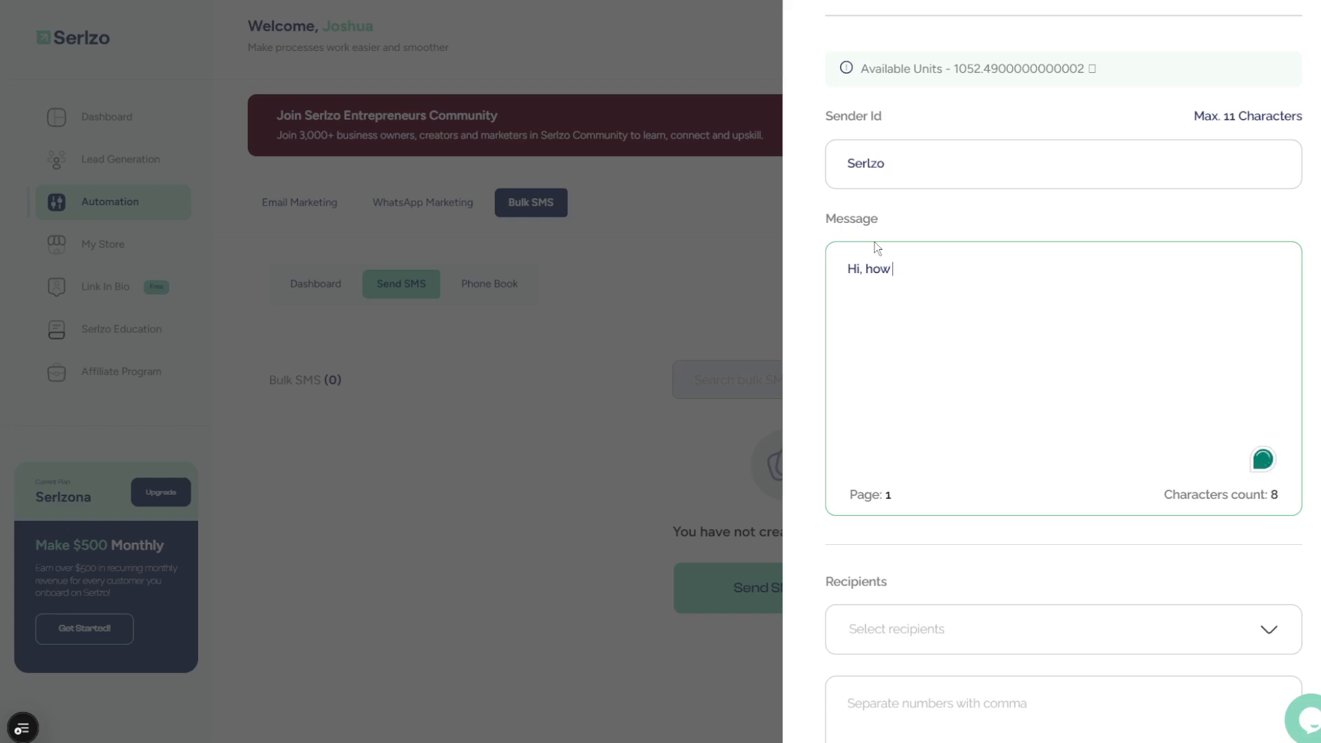
pyautogui.write('is you')
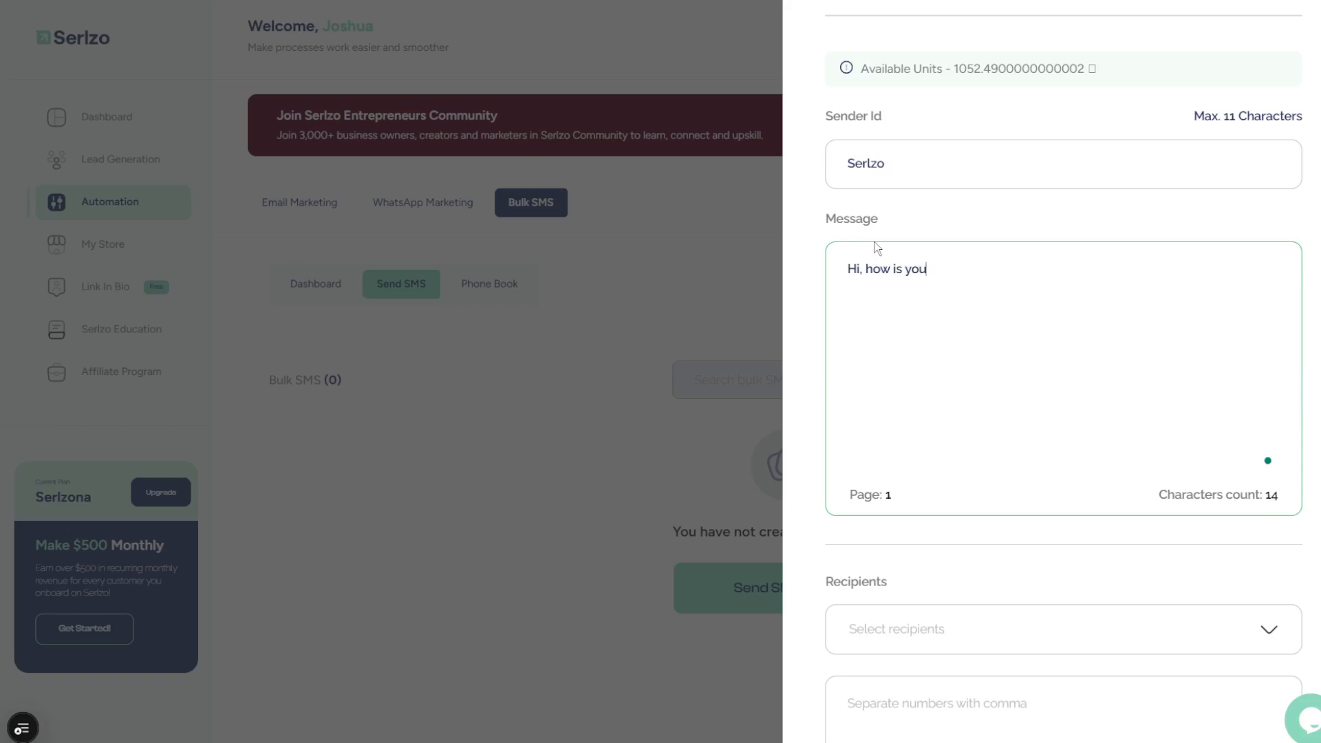
pyautogui.write('r marketing gme')
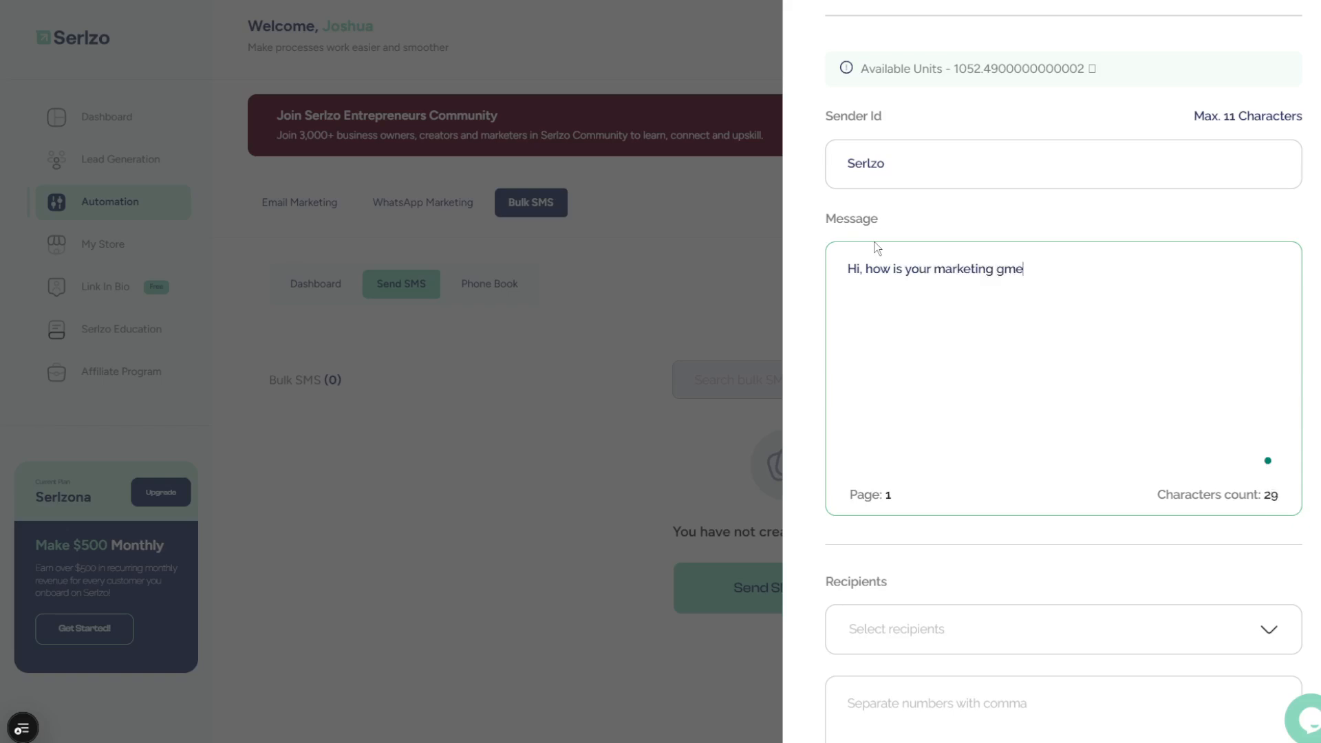
pyautogui.press('BackSpace')
pyautogui.press('BackSpace')
pyautogui.write('ame goni')
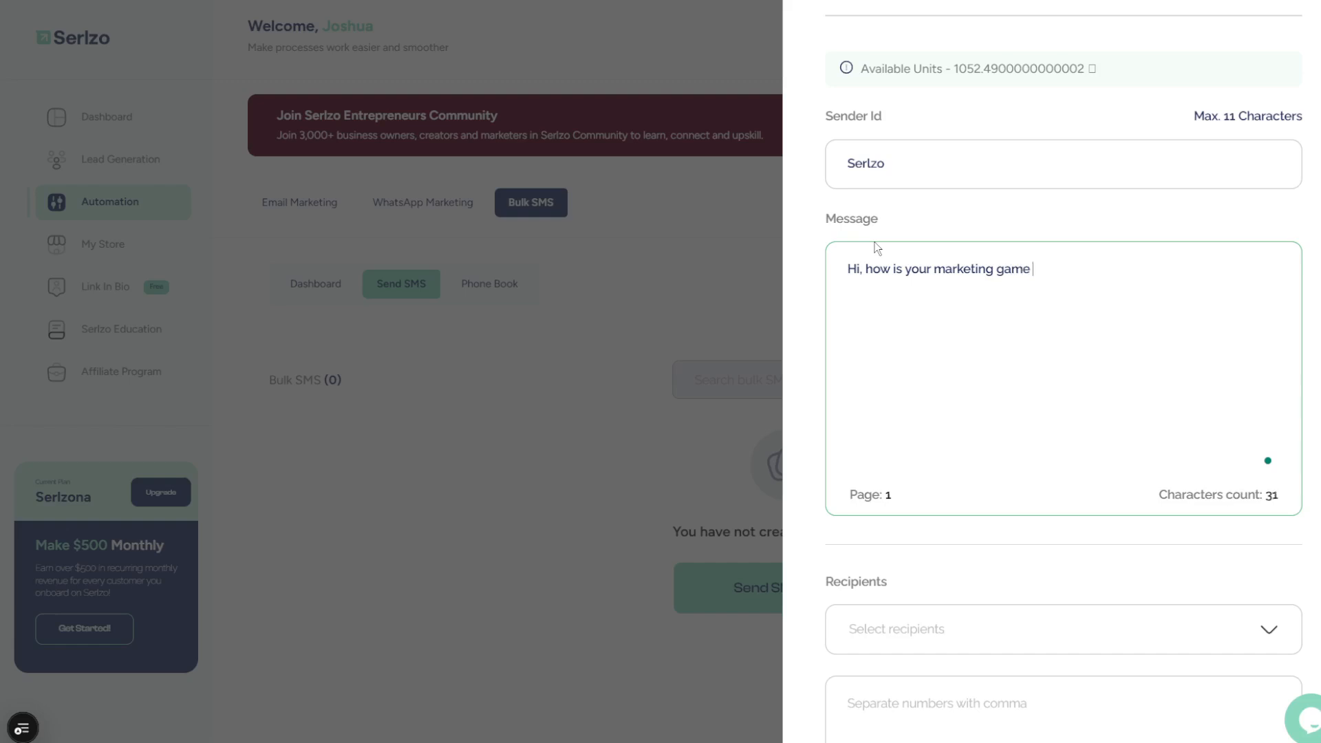
pyautogui.write('g toda')
pyautogui.press('BackSpace')
pyautogui.press('BackSpace')
pyautogui.press('BackSpace')
pyautogui.press('BackSpace')
pyautogui.press('BackSpace')
pyautogui.press('BackSpace')
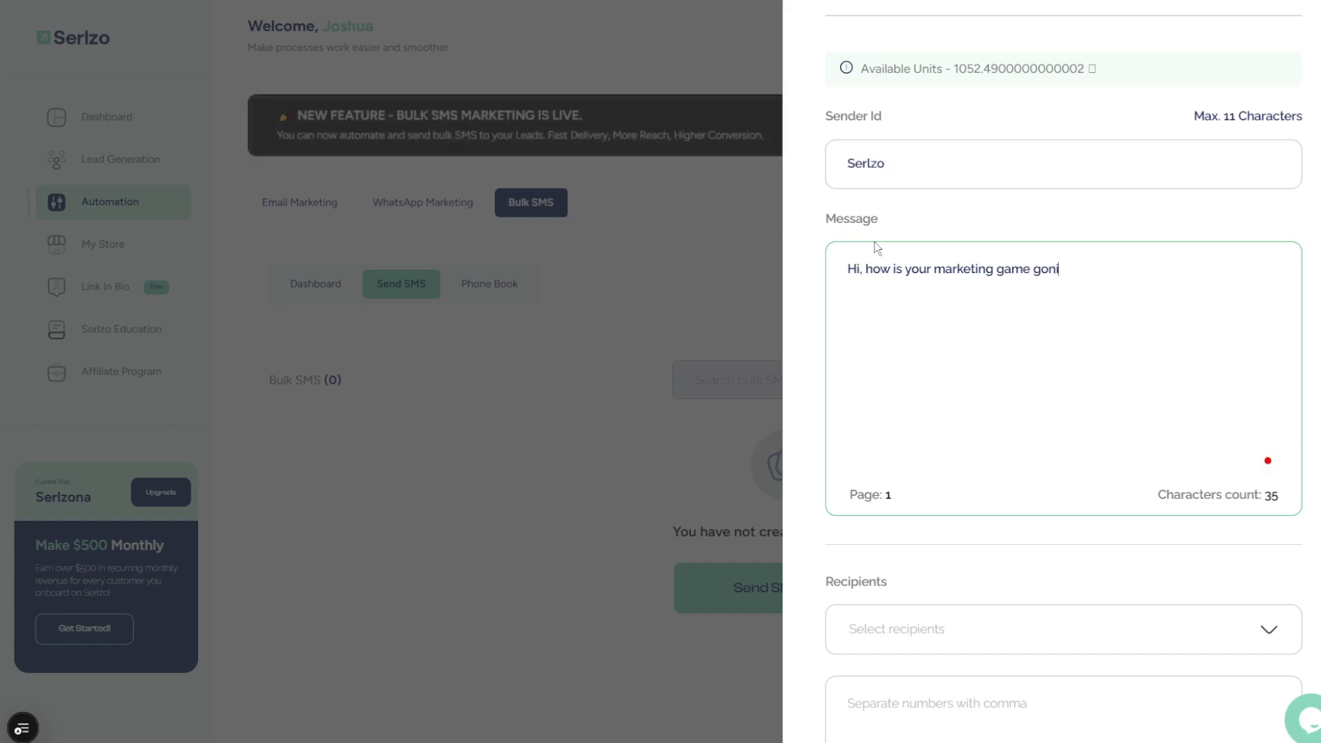
pyautogui.write('ing today')
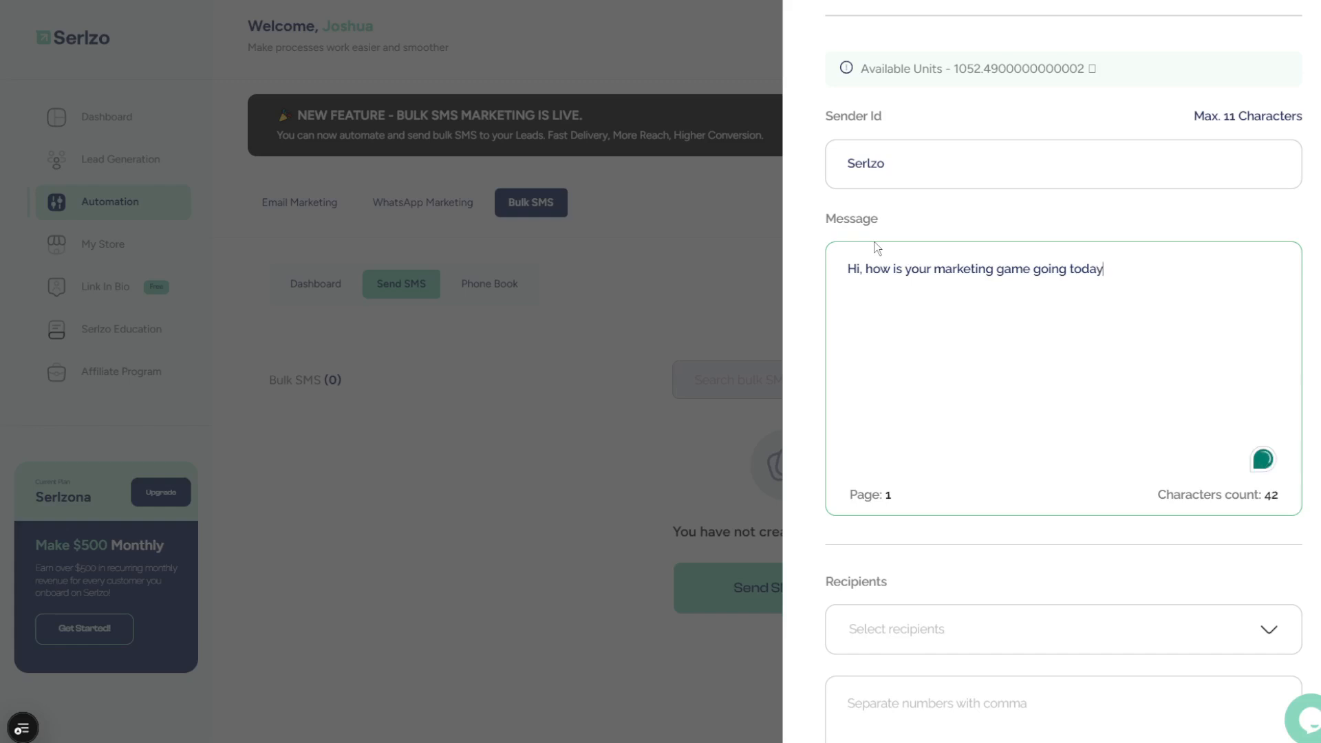
# Extend the message with "? check this out....:" followed by a line break
pyautogui.write('? chek o')
pyautogui.press('BackSpace')
pyautogui.press('BackSpace')
pyautogui.press('BackSpace')
pyautogui.write('ck this out')
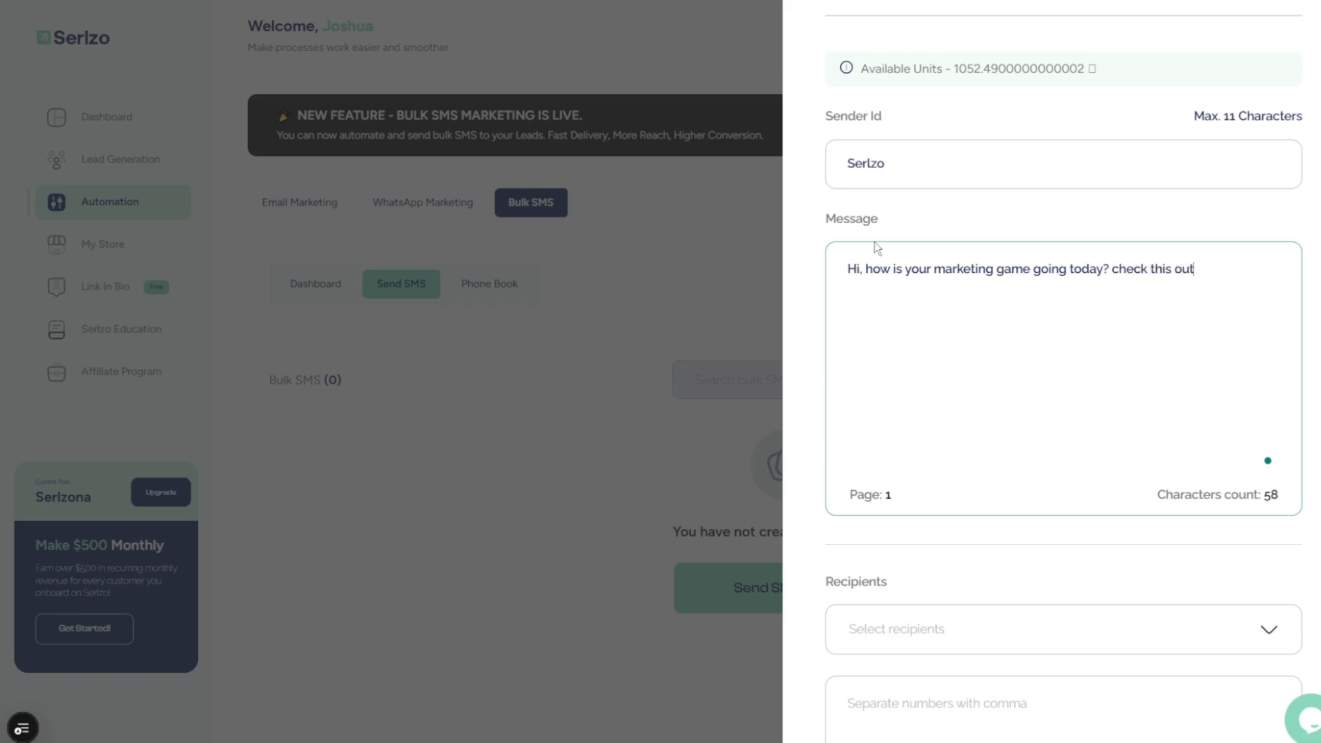
pyautogui.write('....:')
pyautogui.scroll(-1, 1105, 447)
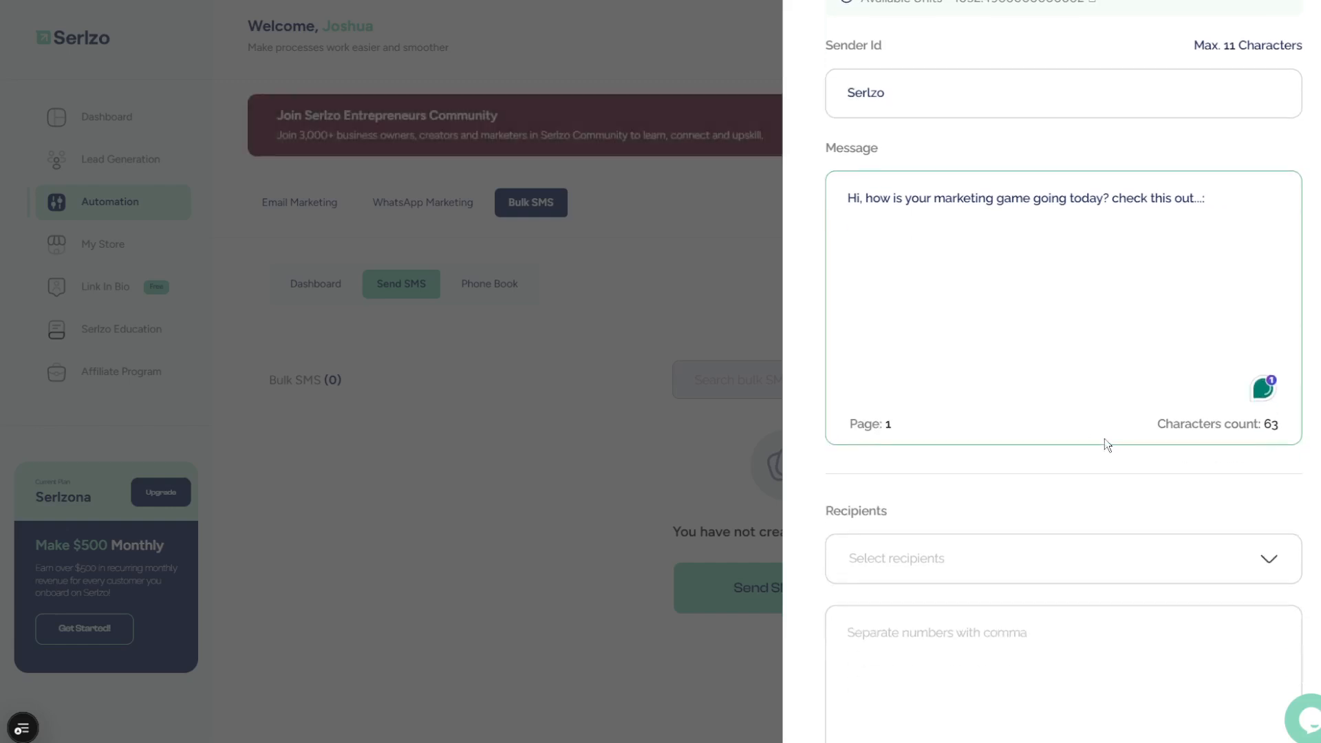
pyautogui.press('Return')
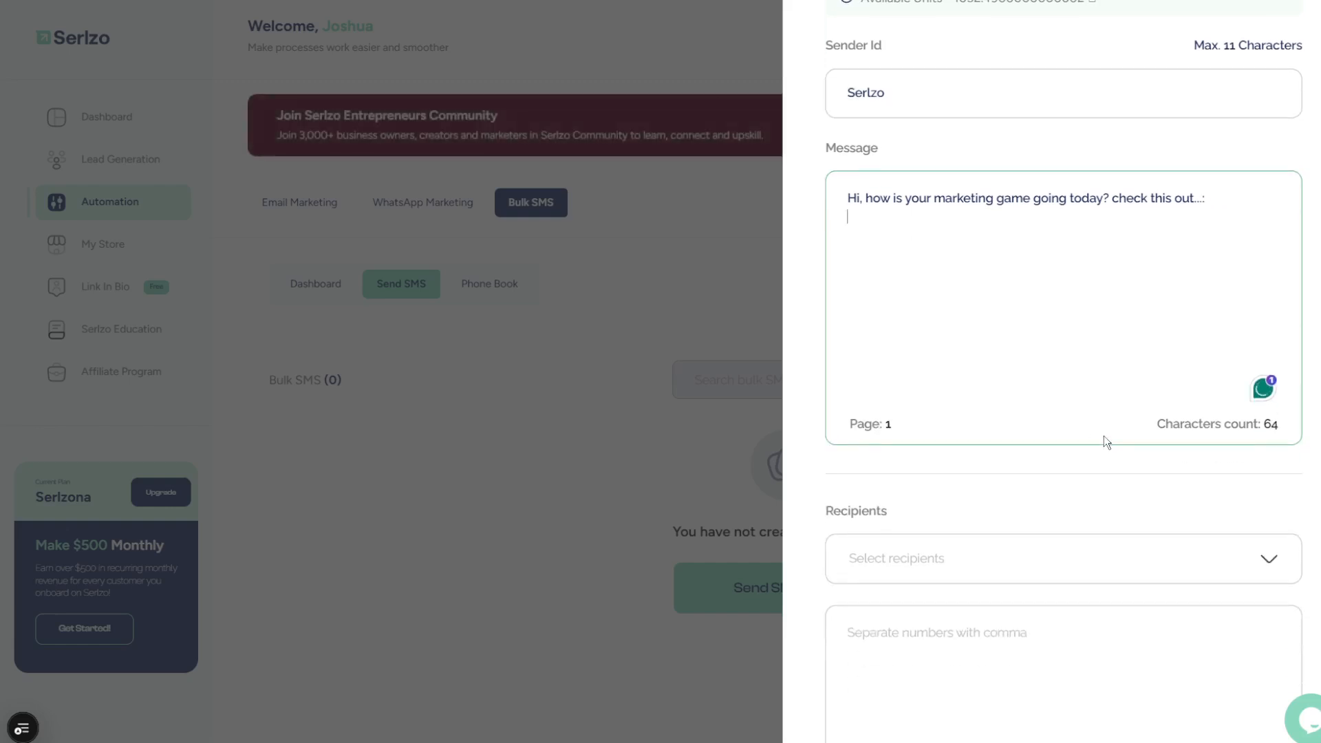
# Choose Manual Phone Number Input as the recipient source for the SMS and activate the numbers box
pyautogui.click(1029, 561)
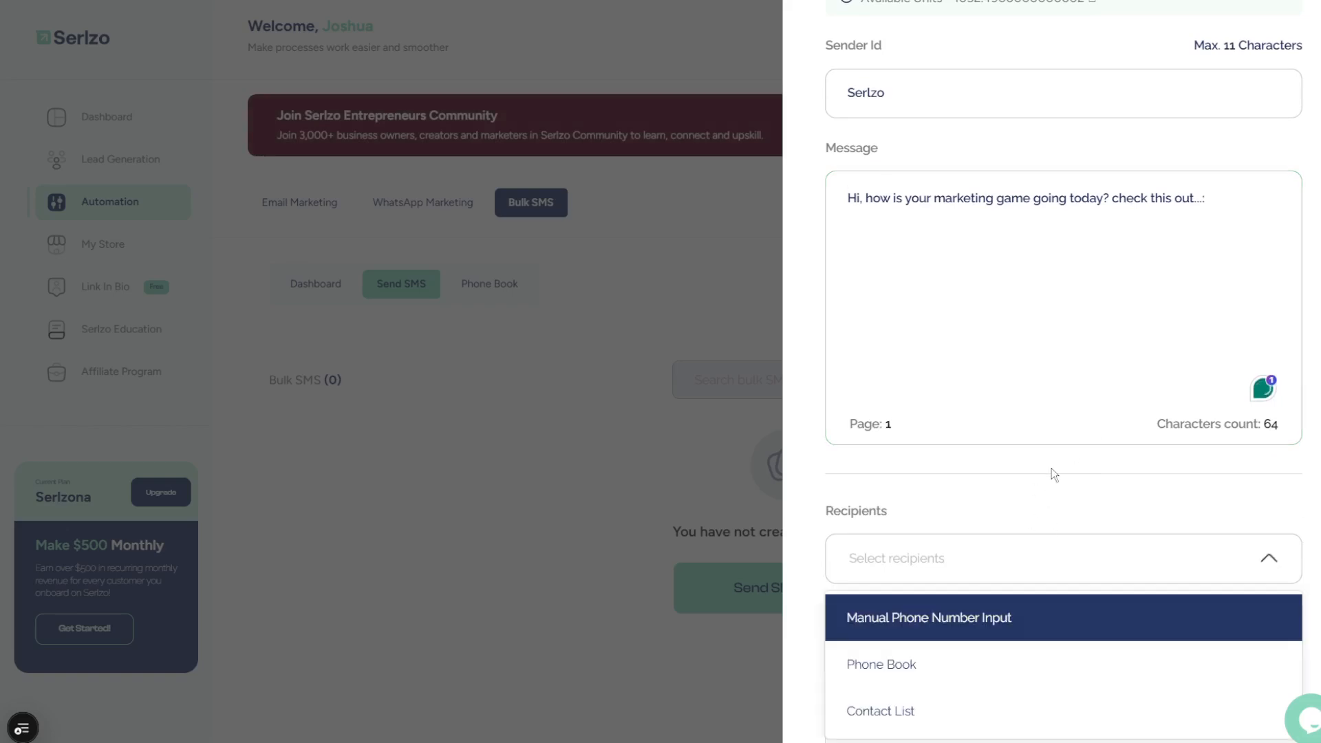
pyautogui.scroll(-1, 1051, 474)
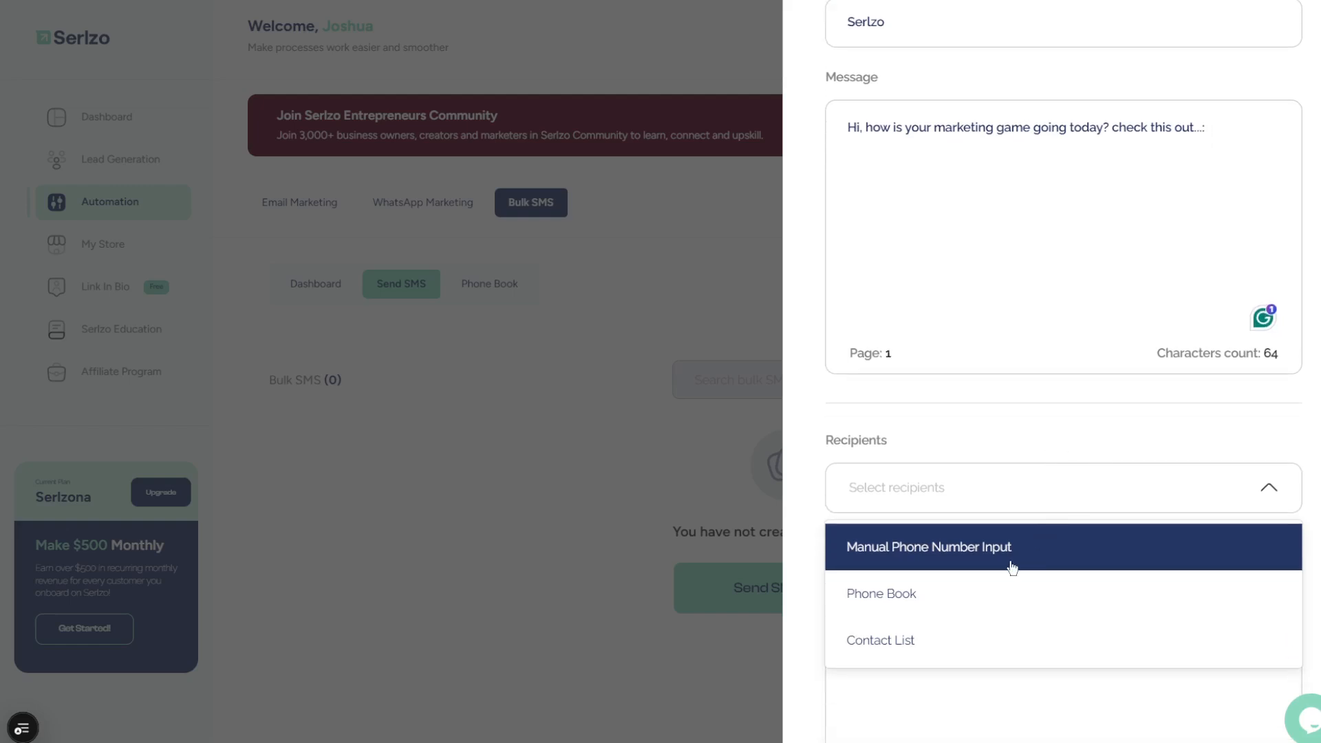
pyautogui.click(1032, 547)
pyautogui.click(1045, 598)
pyautogui.scroll(-2, 1049, 595)
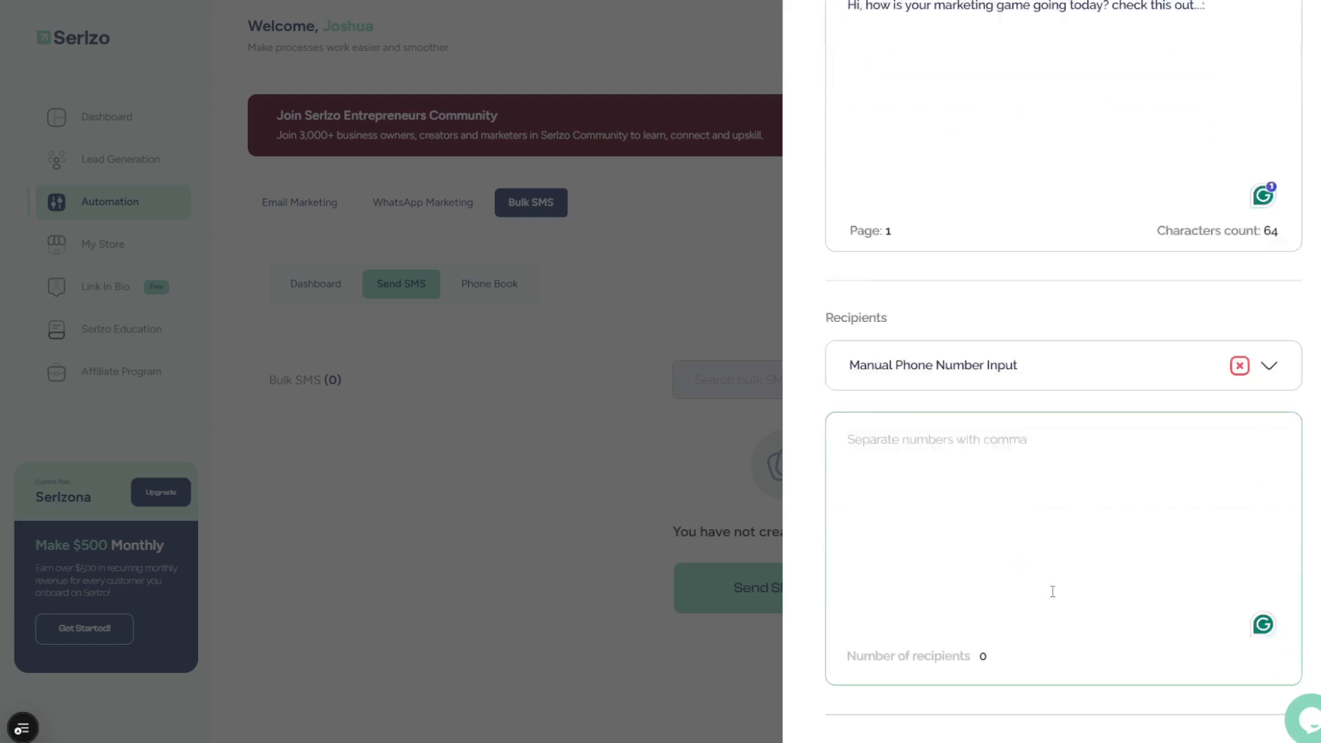
pyautogui.scroll(-1, 1053, 592)
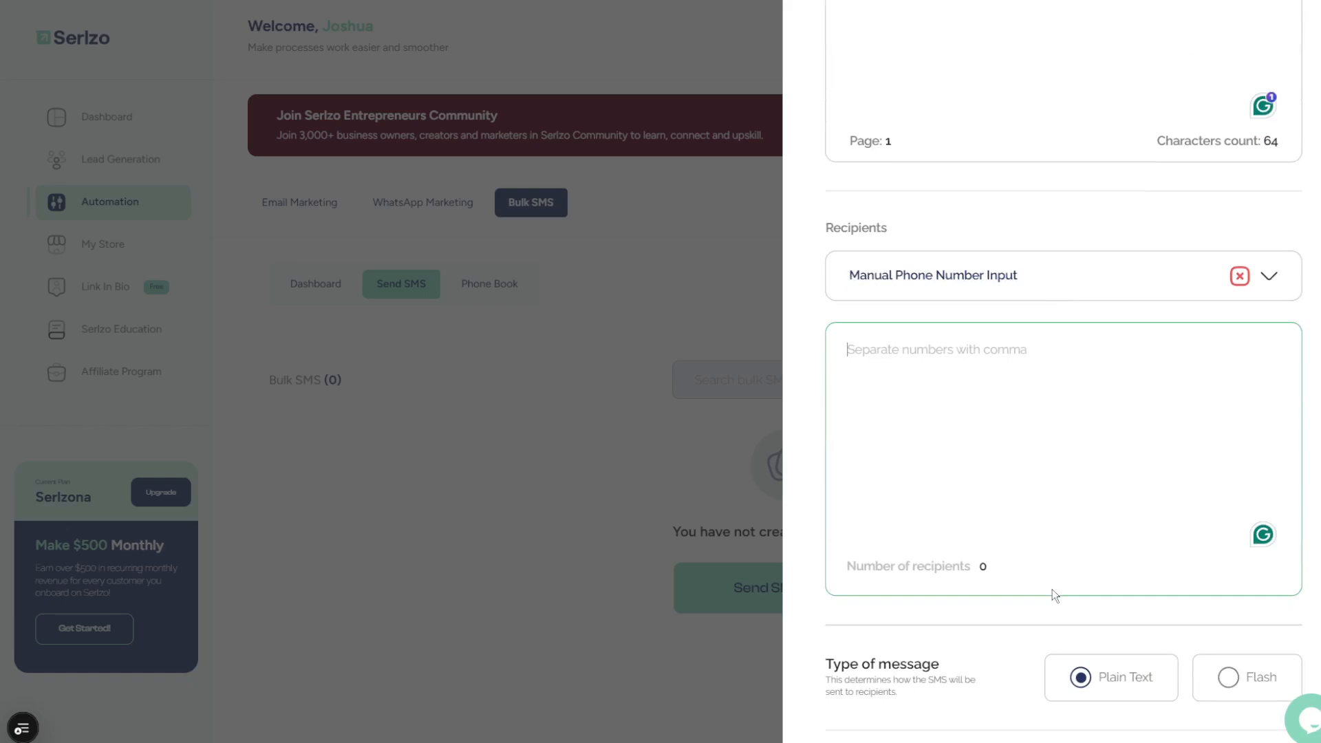
# Enter two comma-separated recipient phone numbers in international format beginning with the country code 234
pyautogui.write('234')
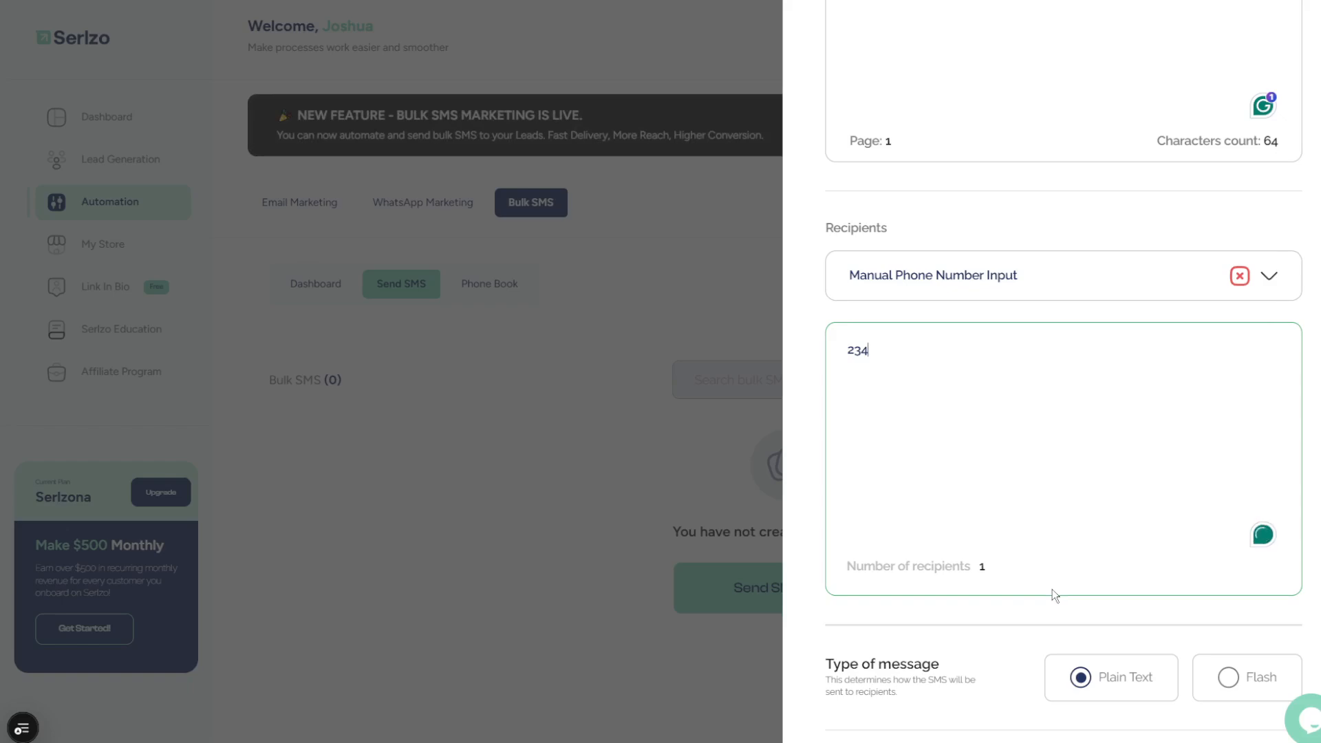
pyautogui.write('706666666')
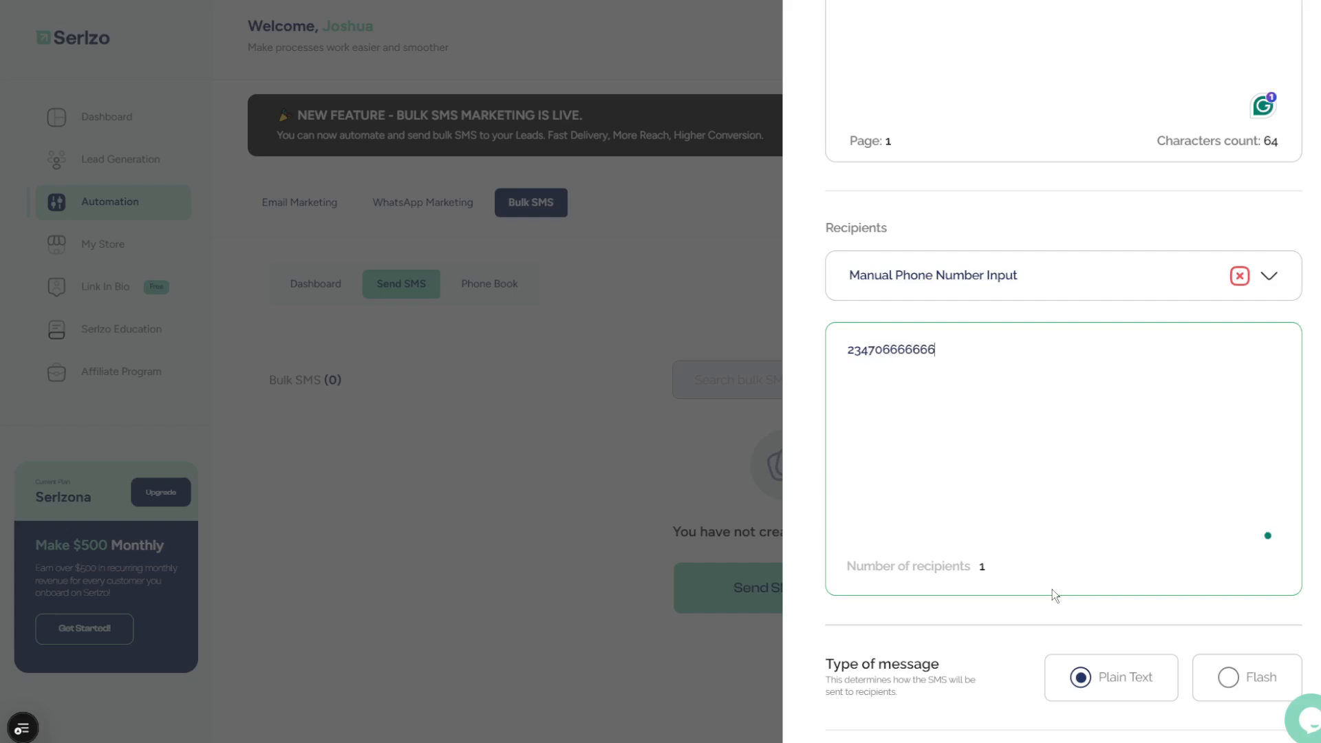
pyautogui.write(',')
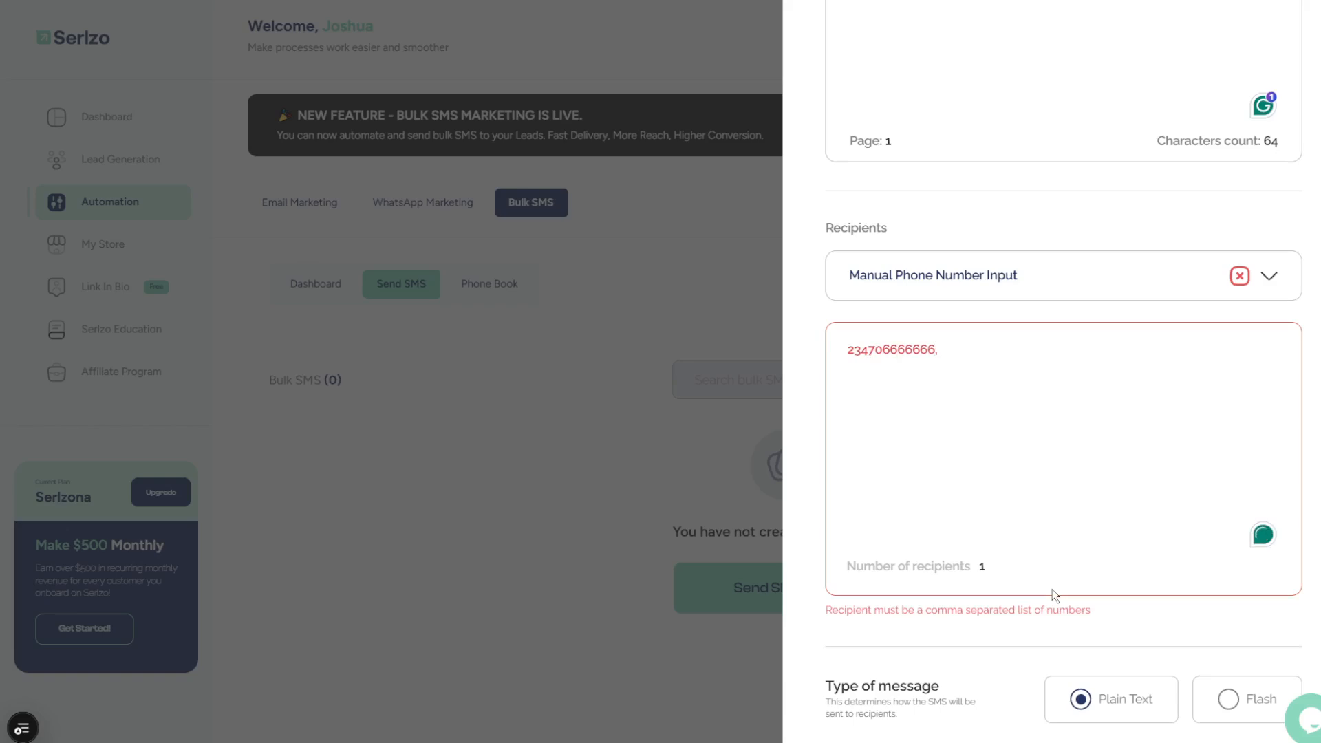
pyautogui.write('666666')
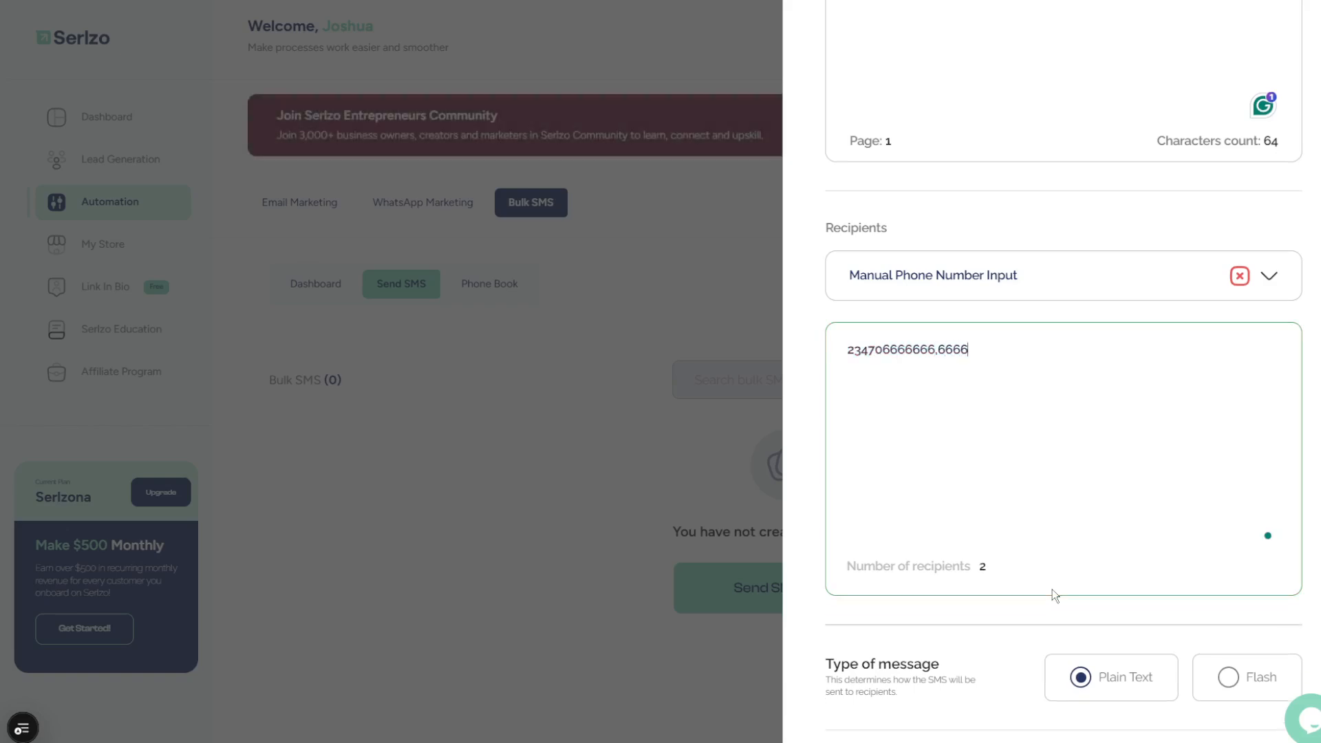
pyautogui.press('BackSpace')
pyautogui.press('BackSpace')
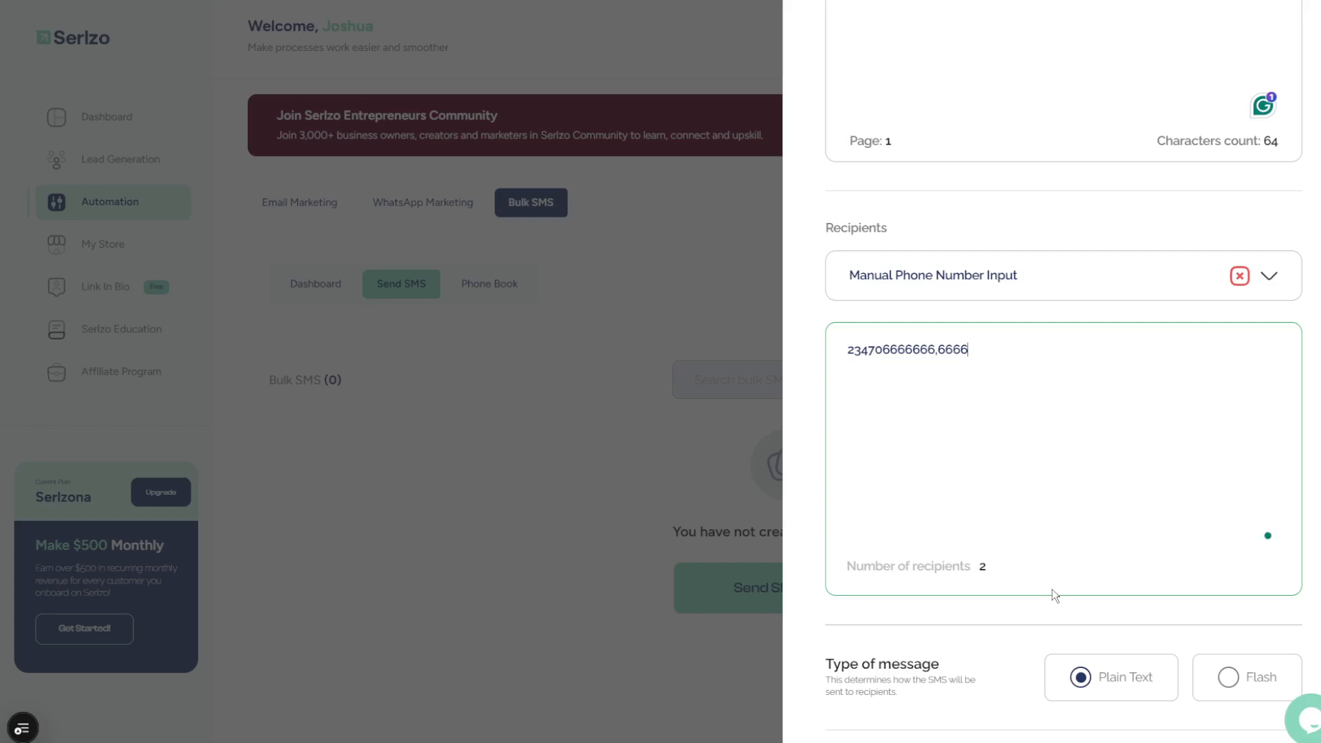
pyautogui.press('BackSpace')
pyautogui.press('BackSpace')
pyautogui.press('BackSpace')
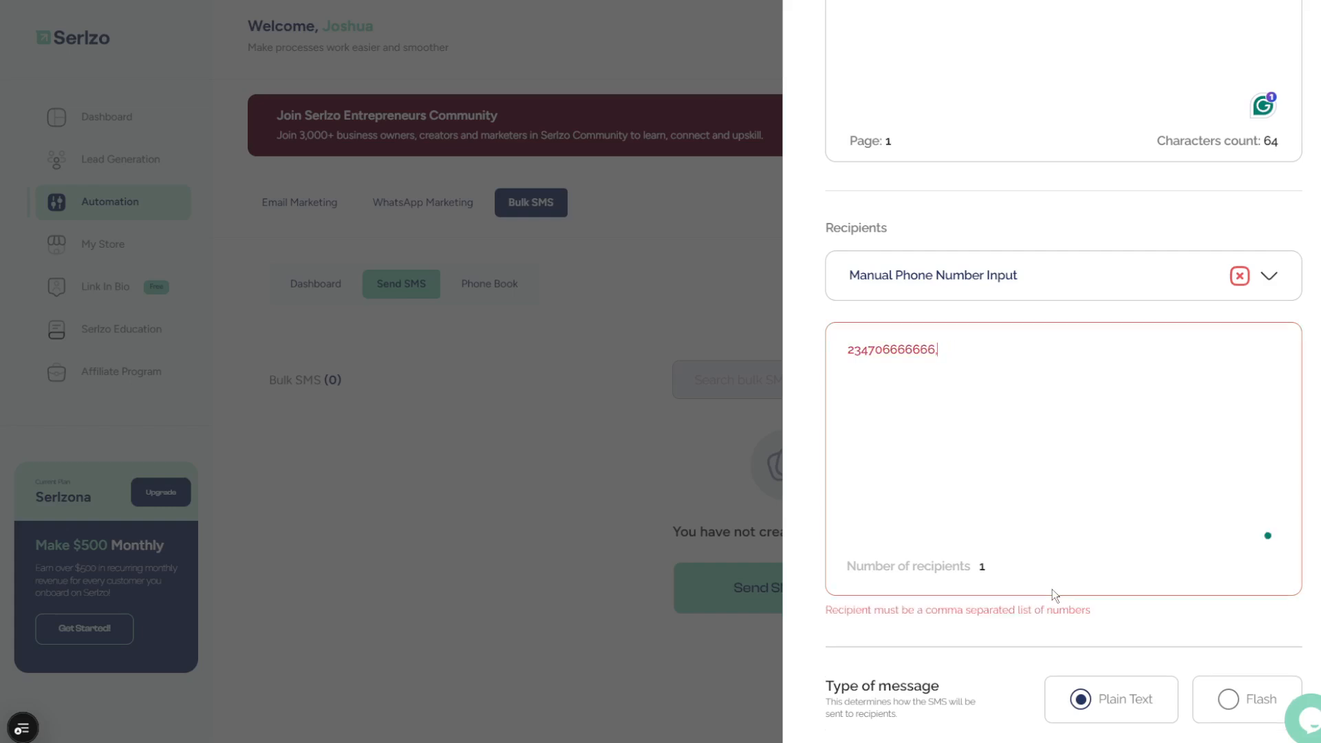
pyautogui.write('2348')
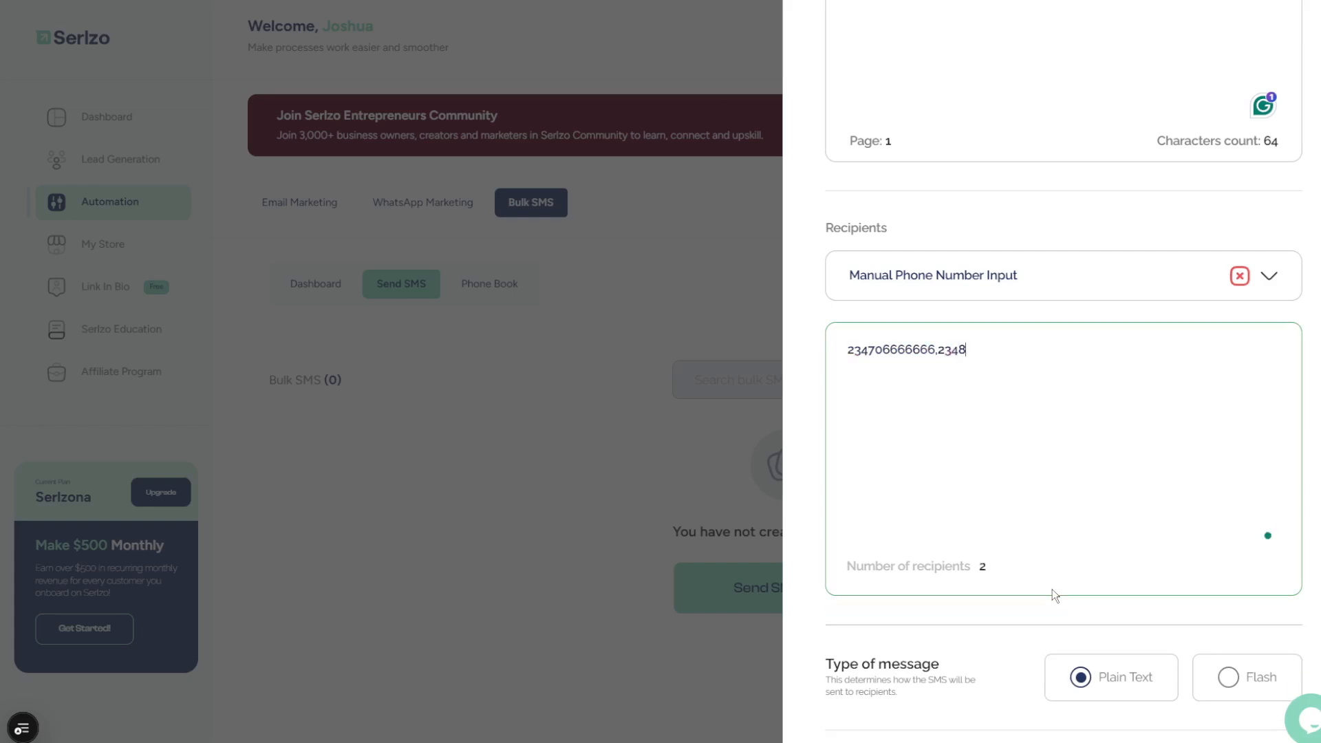
pyautogui.write('02222222,')
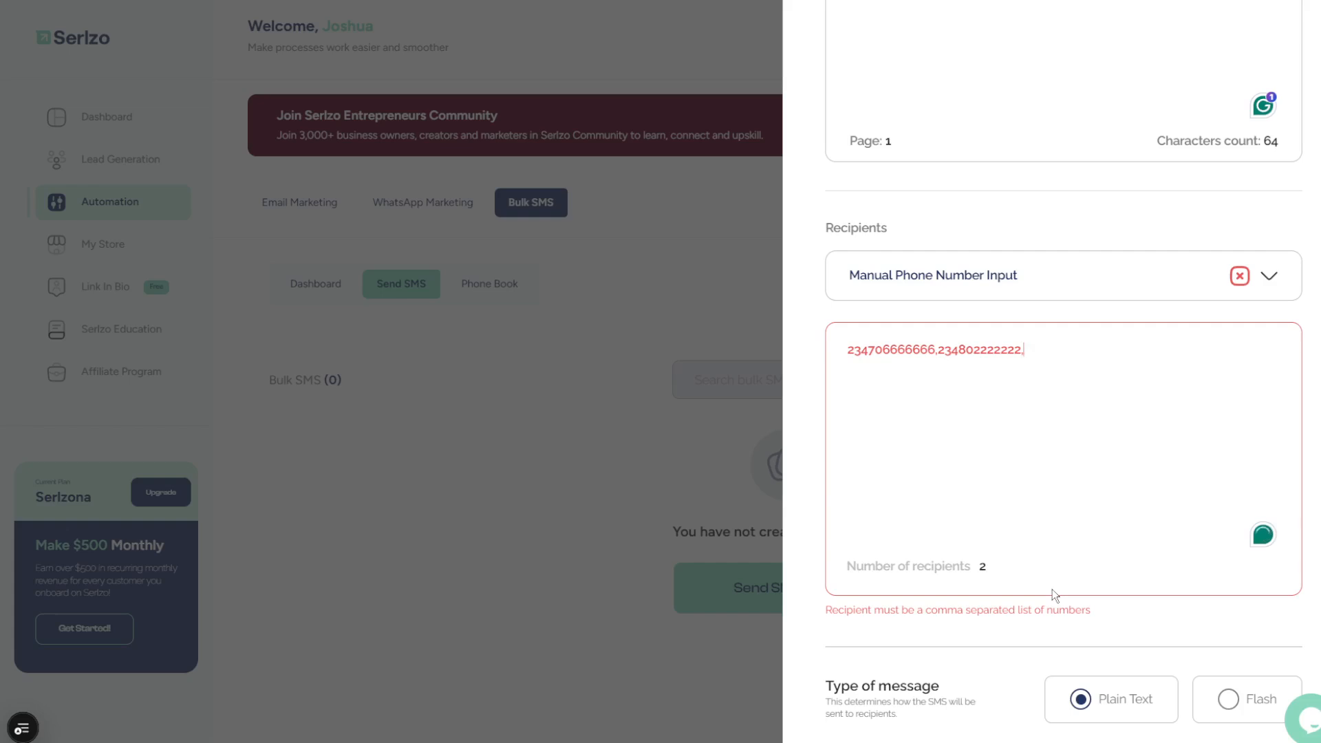
# Clear the manual recipient option, switch the recipient source to Phone Book and select the Test phone book
pyautogui.click(1239, 277)
pyautogui.click(1240, 278)
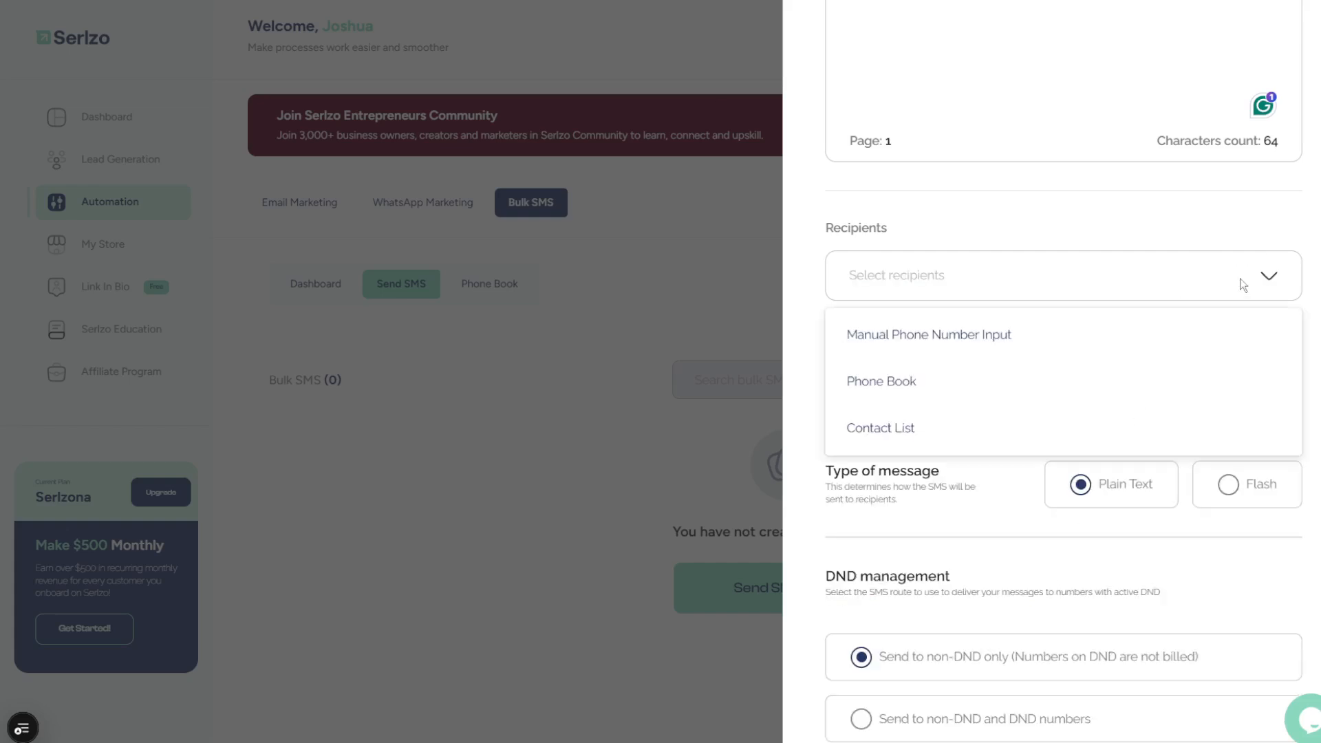
pyautogui.click(962, 402)
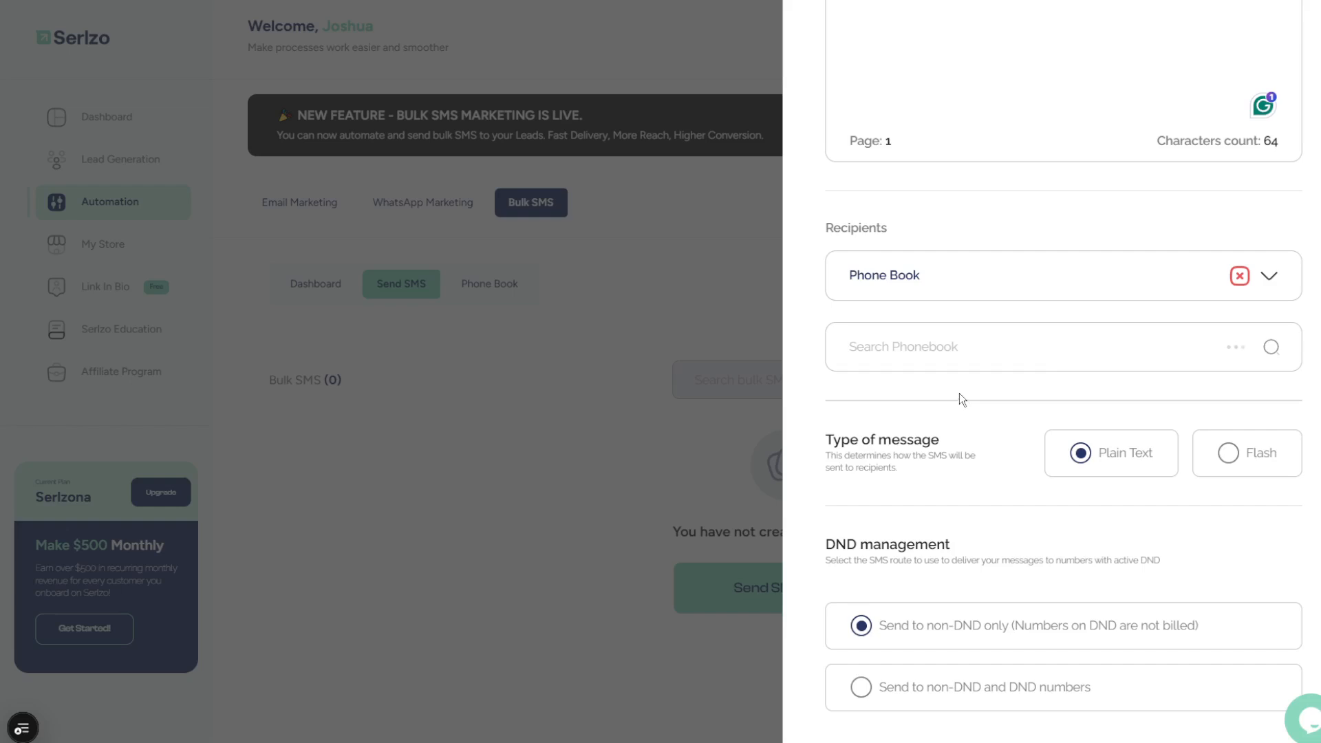
pyautogui.click(1089, 350)
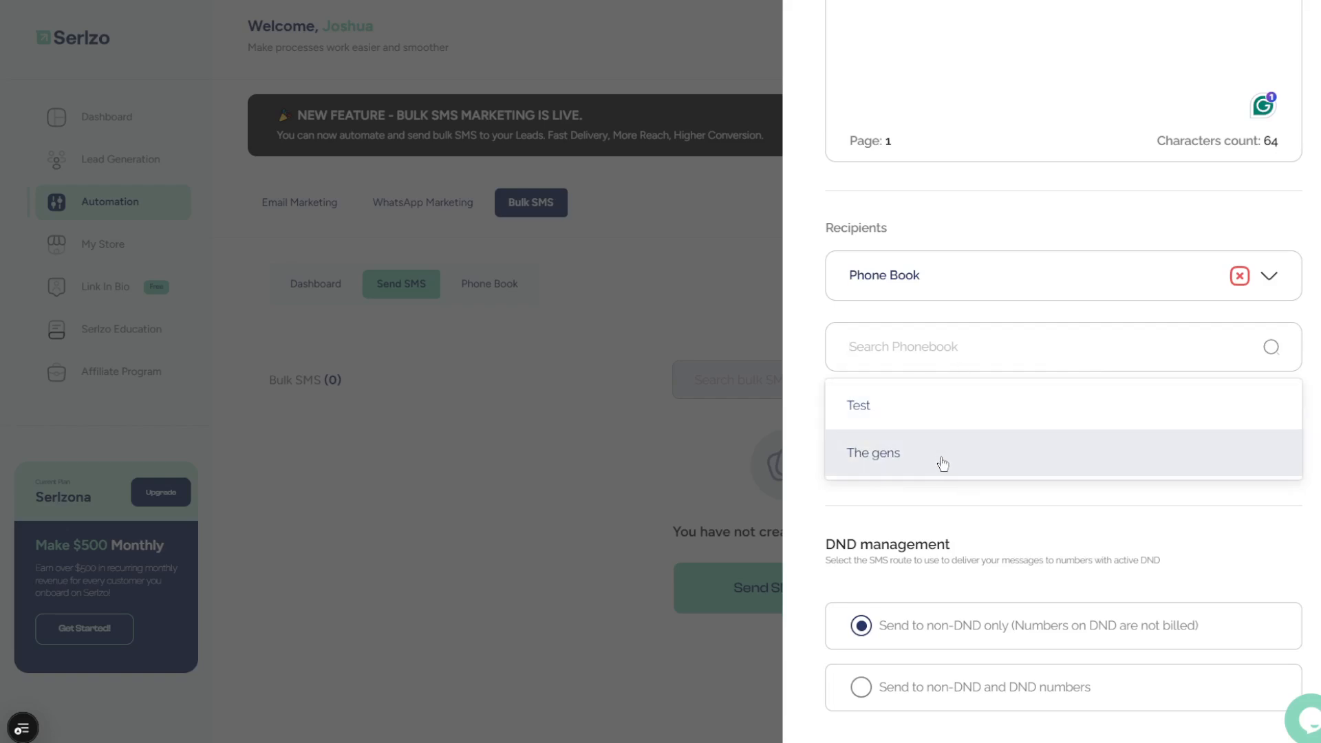
pyautogui.click(932, 421)
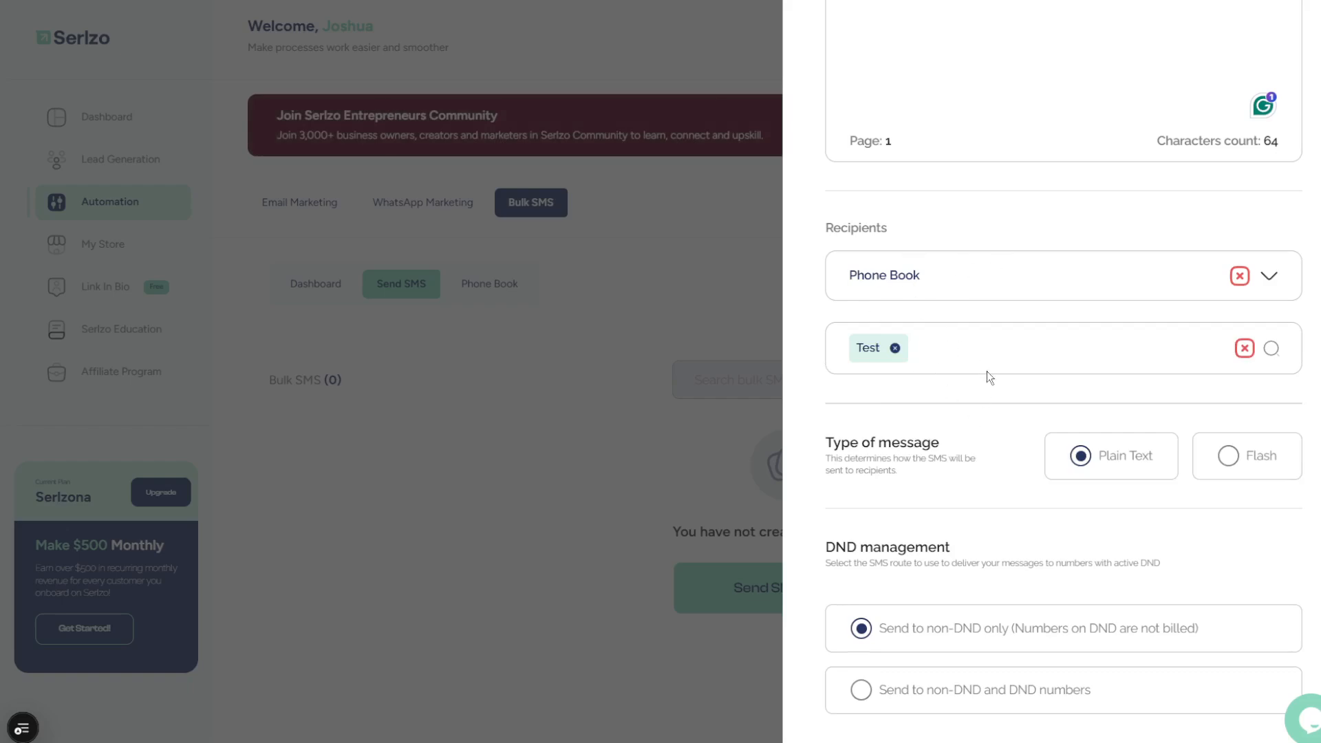
# Try the Flash message type, return it to Plain Text, and set DND management to "Send to non-DND and DND numbers"
pyautogui.scroll(-2, 989, 377)
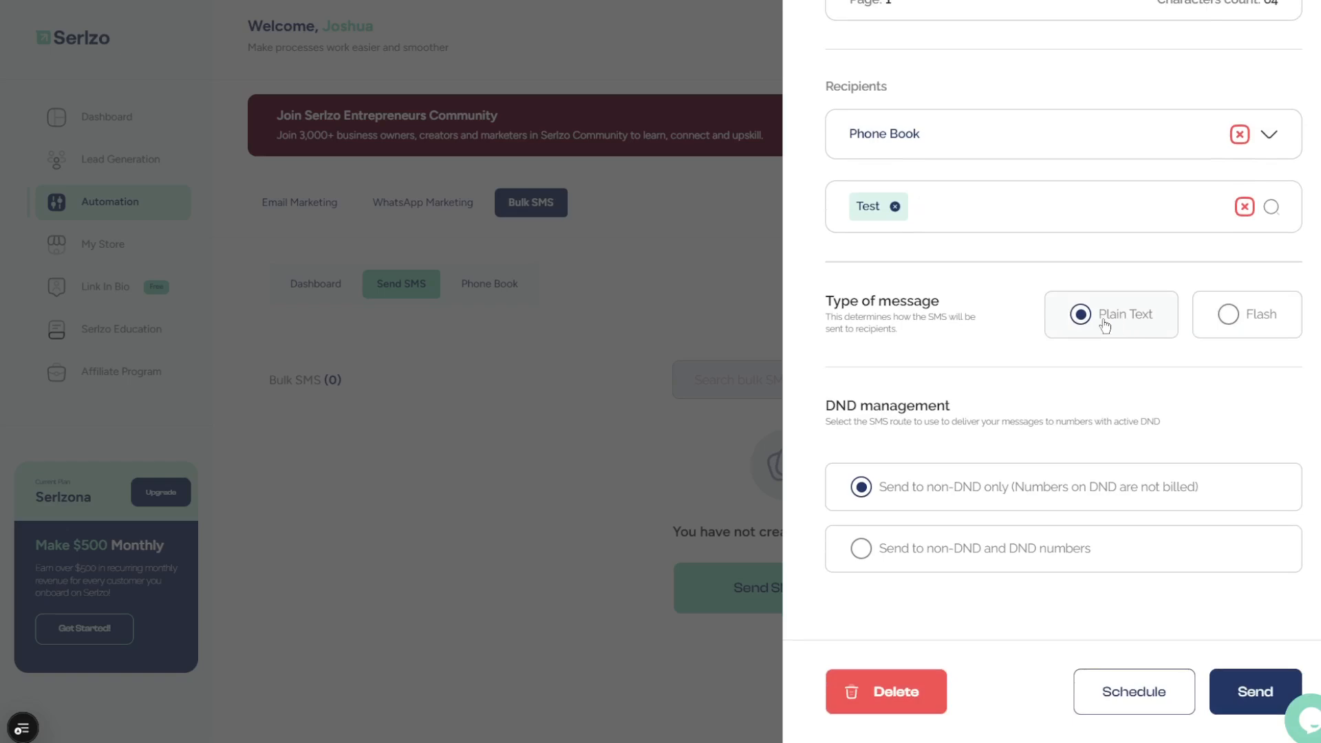
pyautogui.click(1227, 315)
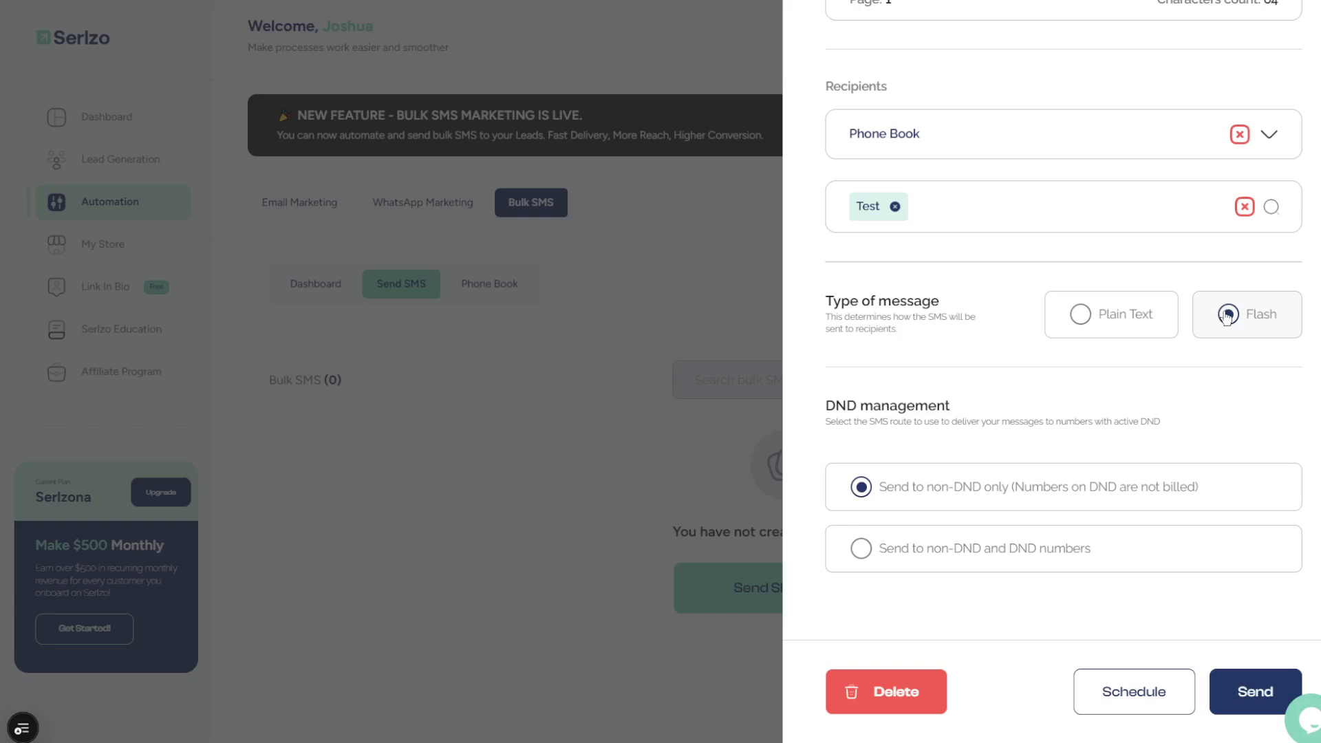
pyautogui.click(1113, 328)
pyautogui.scroll(-1, 998, 501)
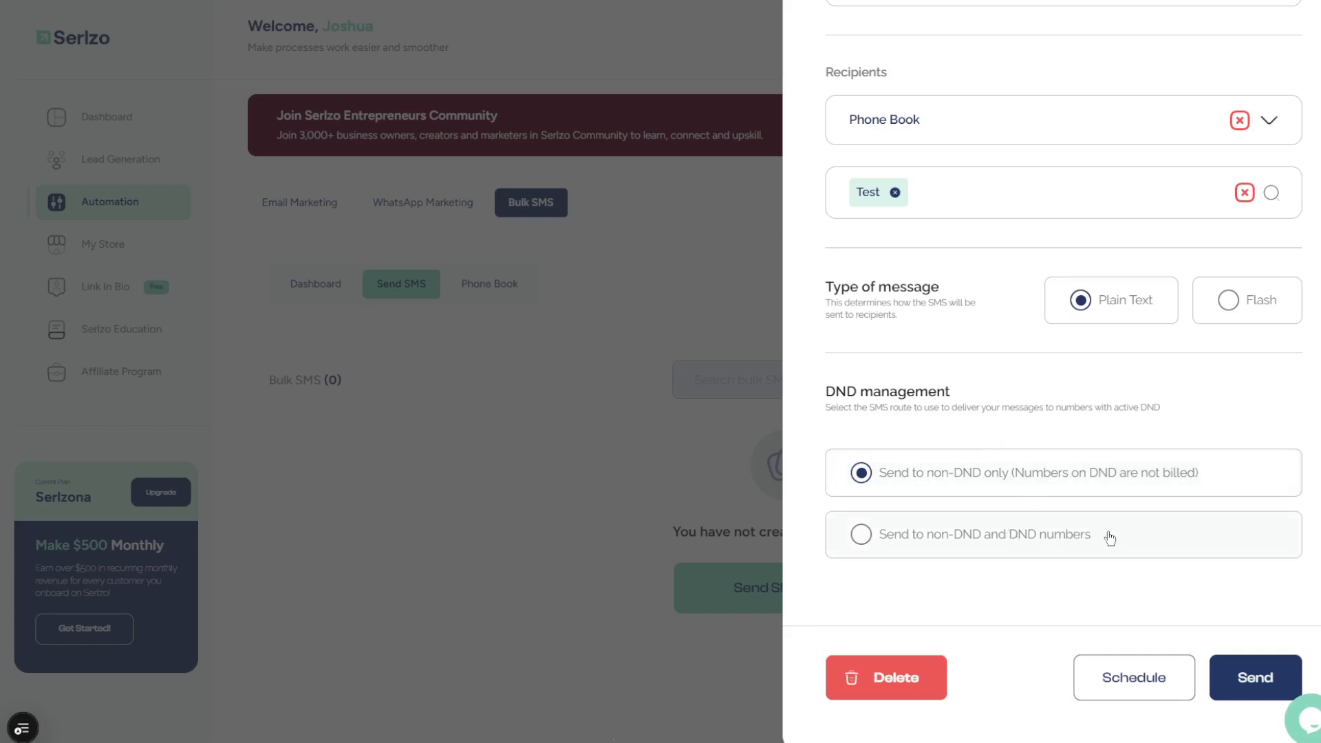
pyautogui.click(868, 542)
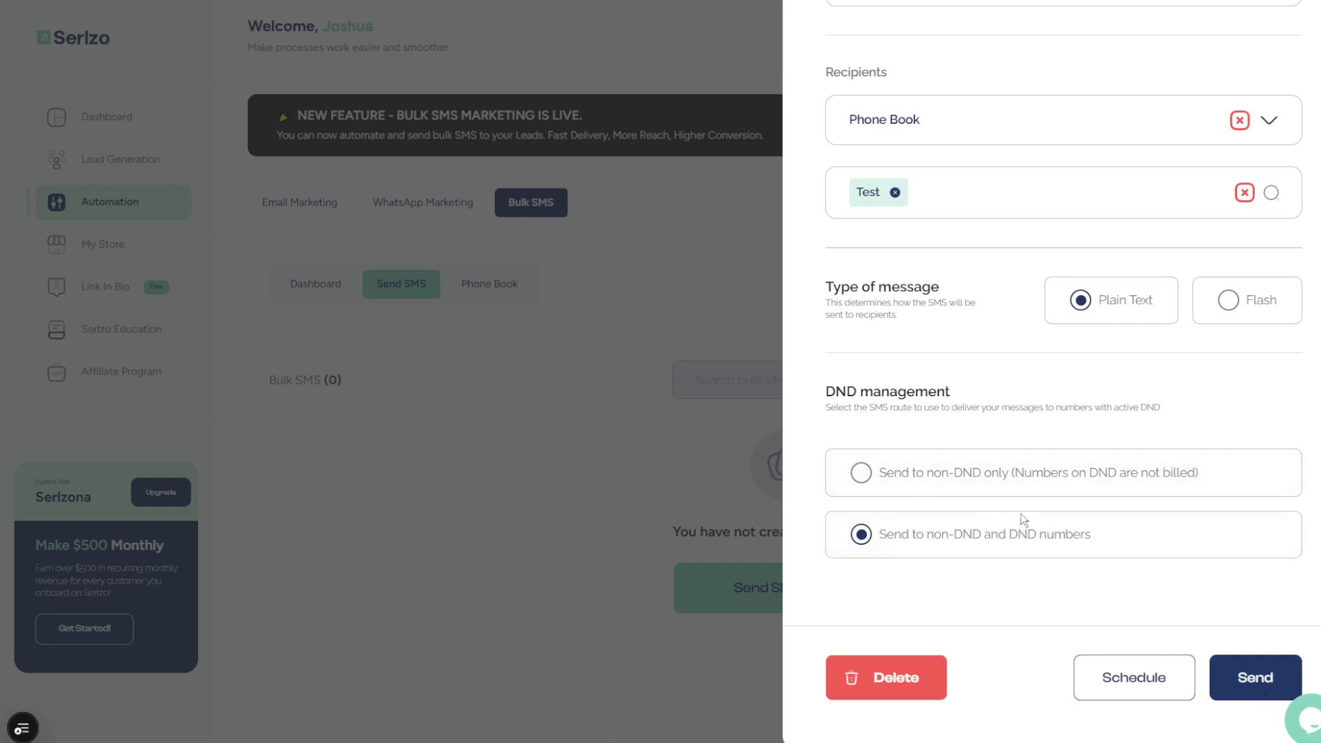
# Submit the composed SMS so that its cost confirmation opens
pyautogui.click(1245, 677)
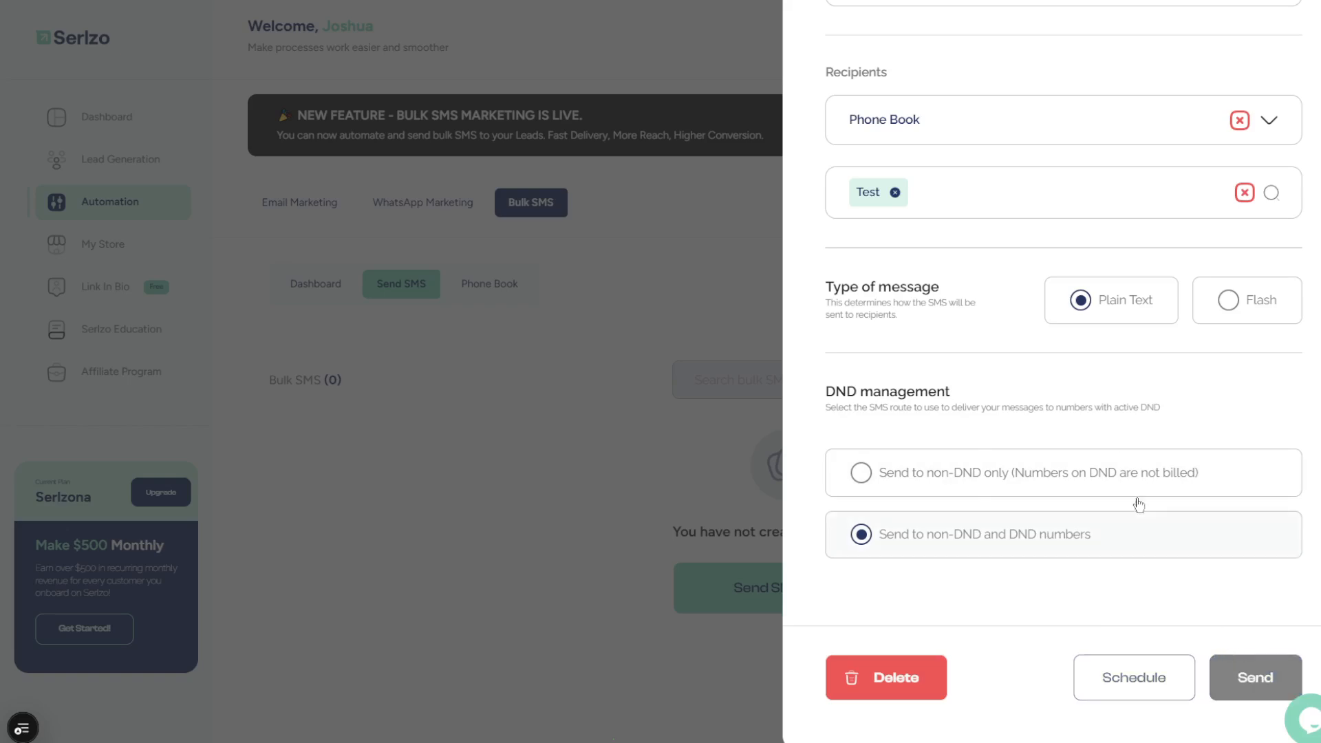
pyautogui.scroll(3, 1112, 448)
pyautogui.scroll(6, 1112, 442)
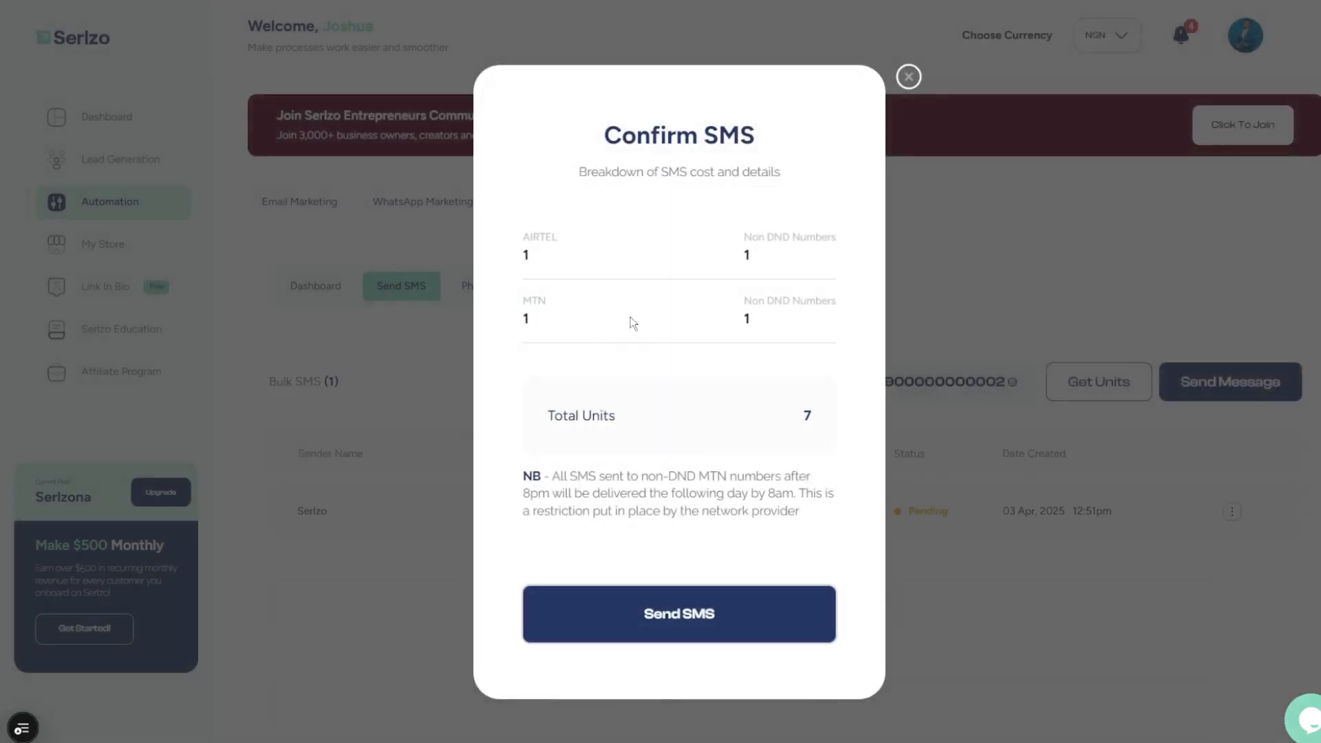
# Examine the network breakdown and total units, dismiss the confirmation without sending, and check the message's status in the Bulk SMS list
pyautogui.moveTo(534, 257); pyautogui.dragTo(505, 251)
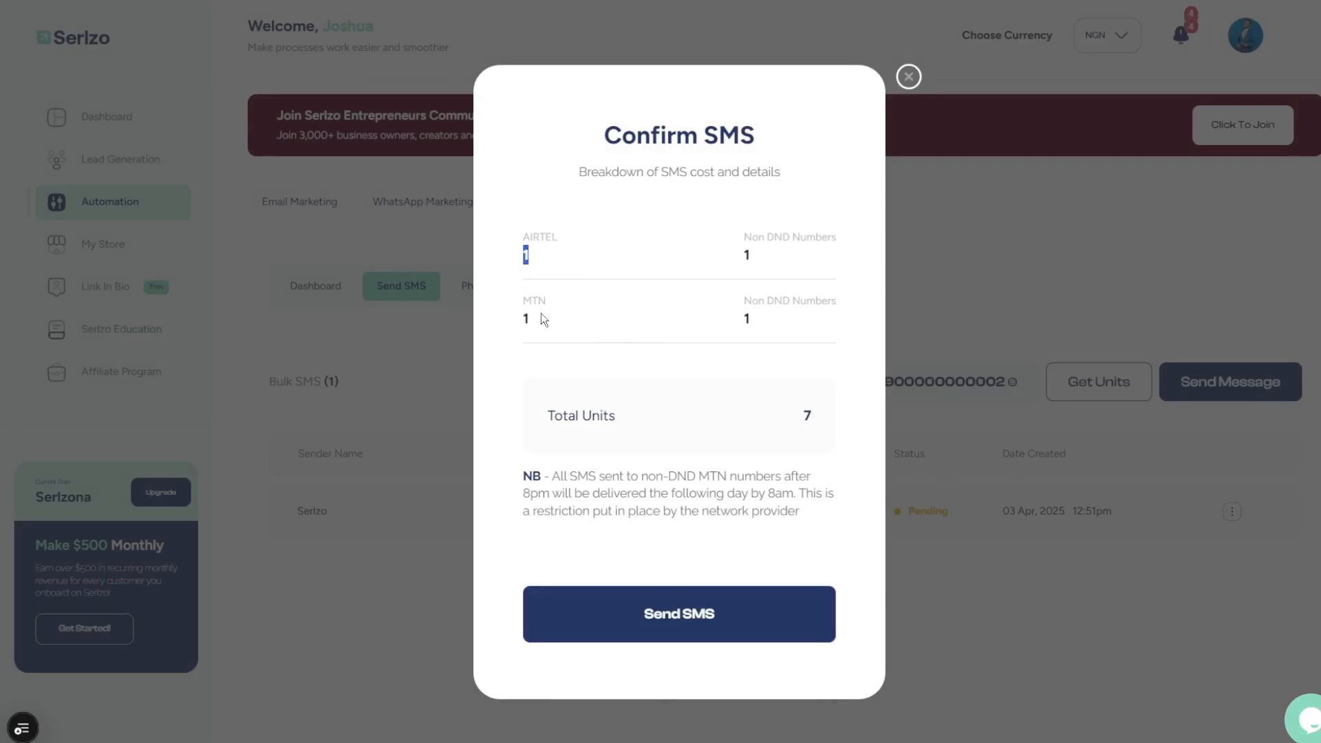
pyautogui.moveTo(540, 314); pyautogui.dragTo(522, 318)
pyautogui.moveTo(755, 256); pyautogui.dragTo(743, 258)
pyautogui.moveTo(813, 420); pyautogui.dragTo(761, 413)
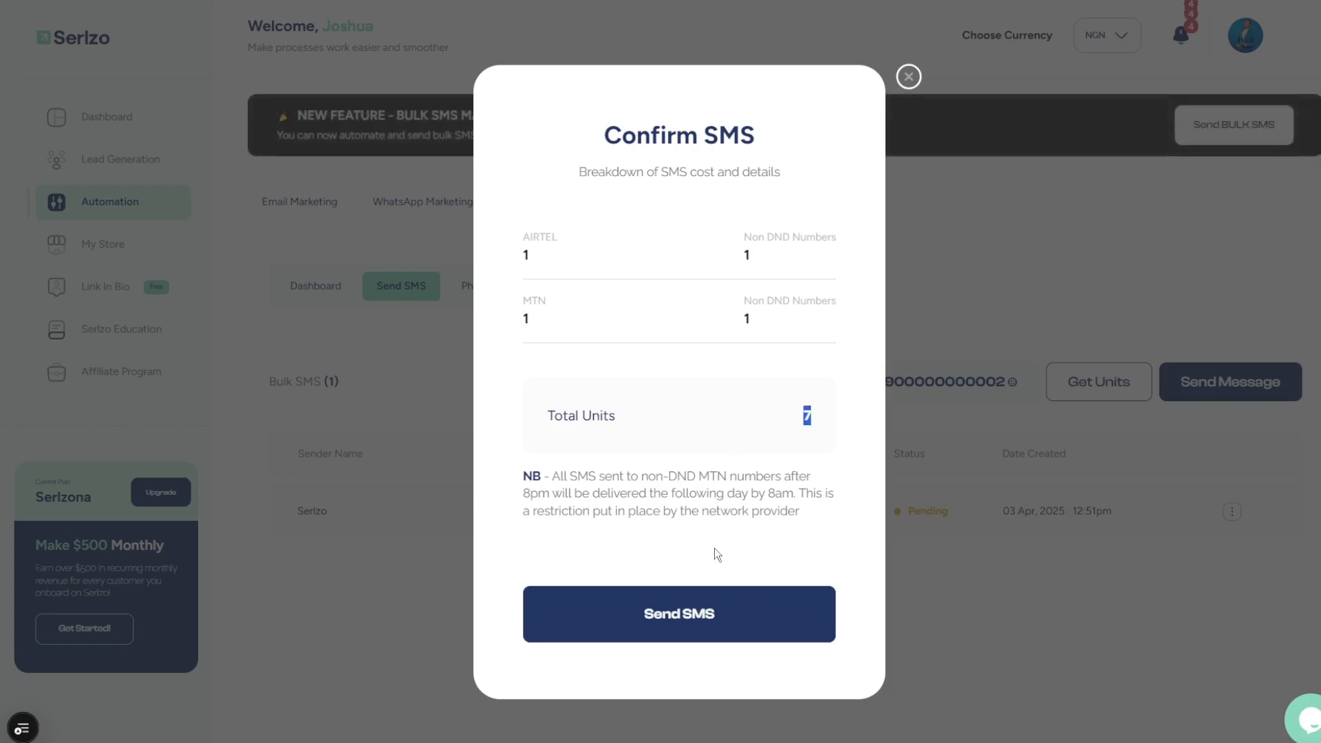
pyautogui.click(997, 226)
pyautogui.click(909, 77)
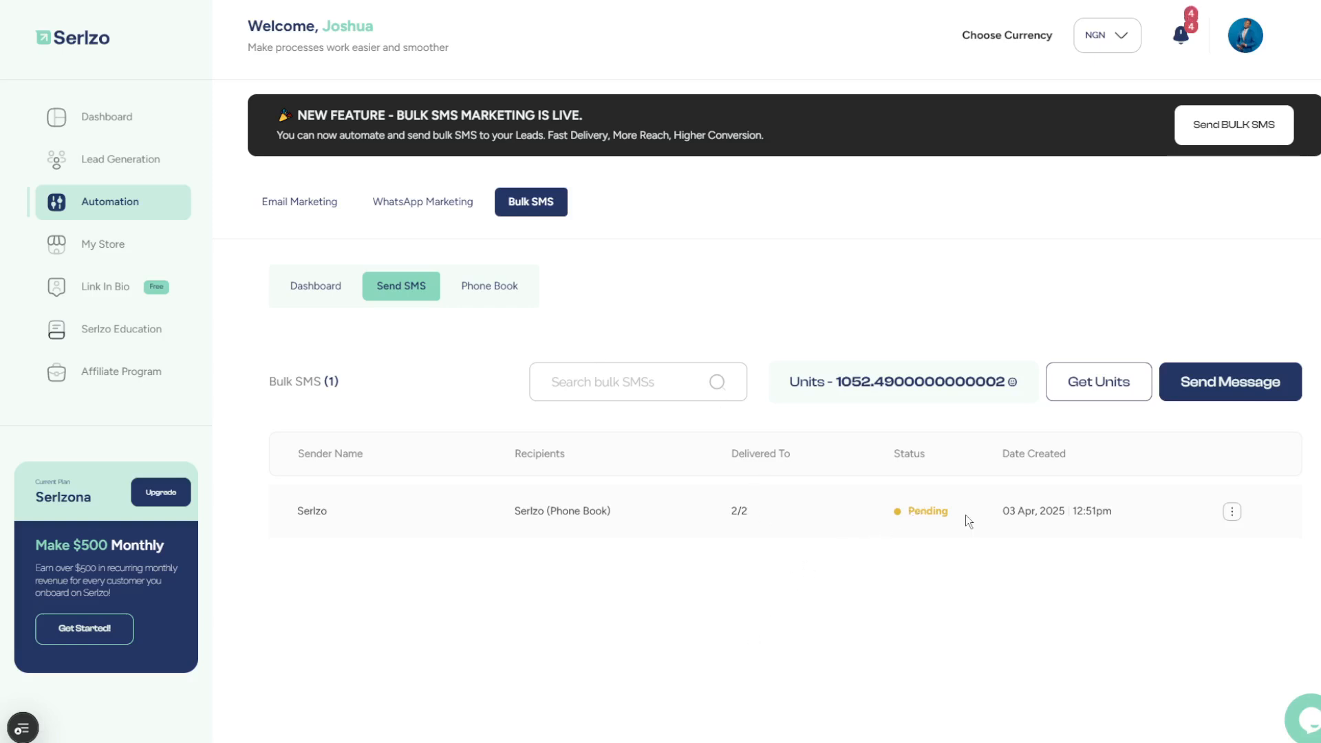
pyautogui.moveTo(885, 516); pyautogui.dragTo(860, 511)
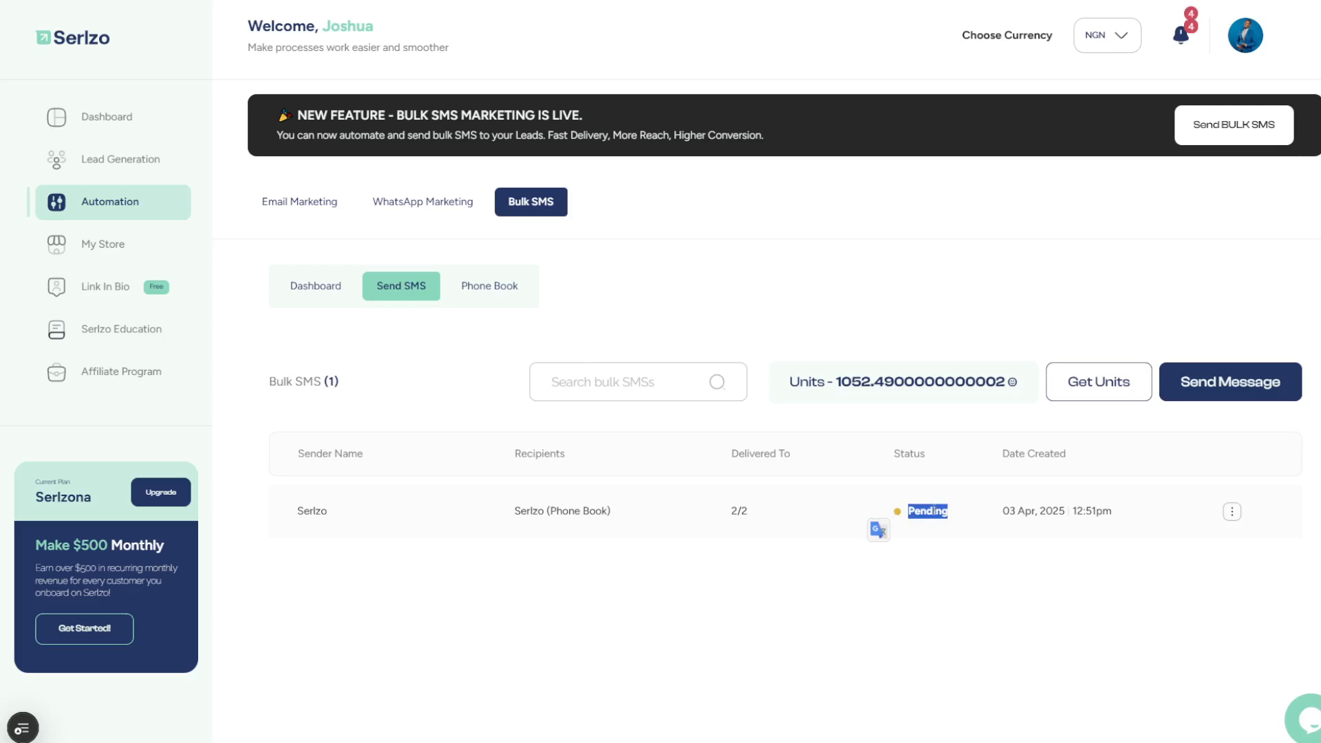
# Open the SMS phone books, start a new phone book and enter a personal phone book name
pyautogui.click(510, 289)
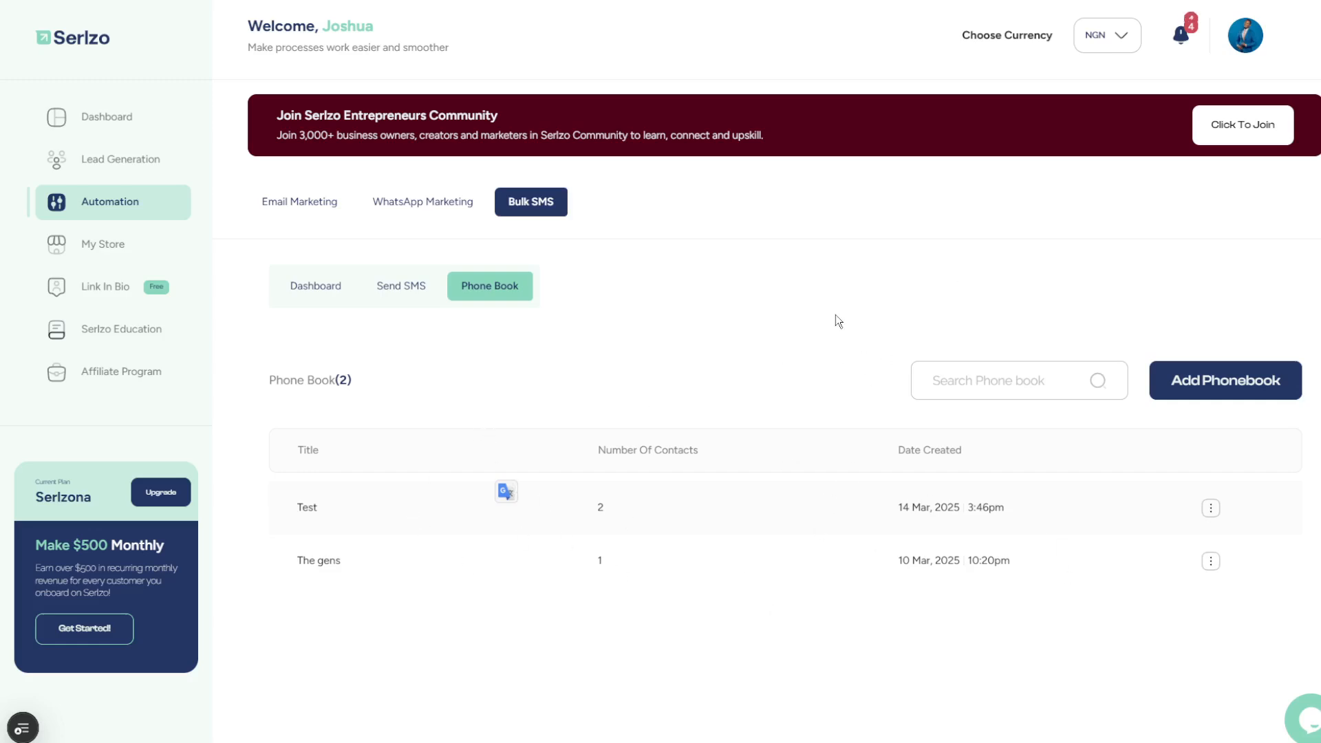
pyautogui.click(1209, 388)
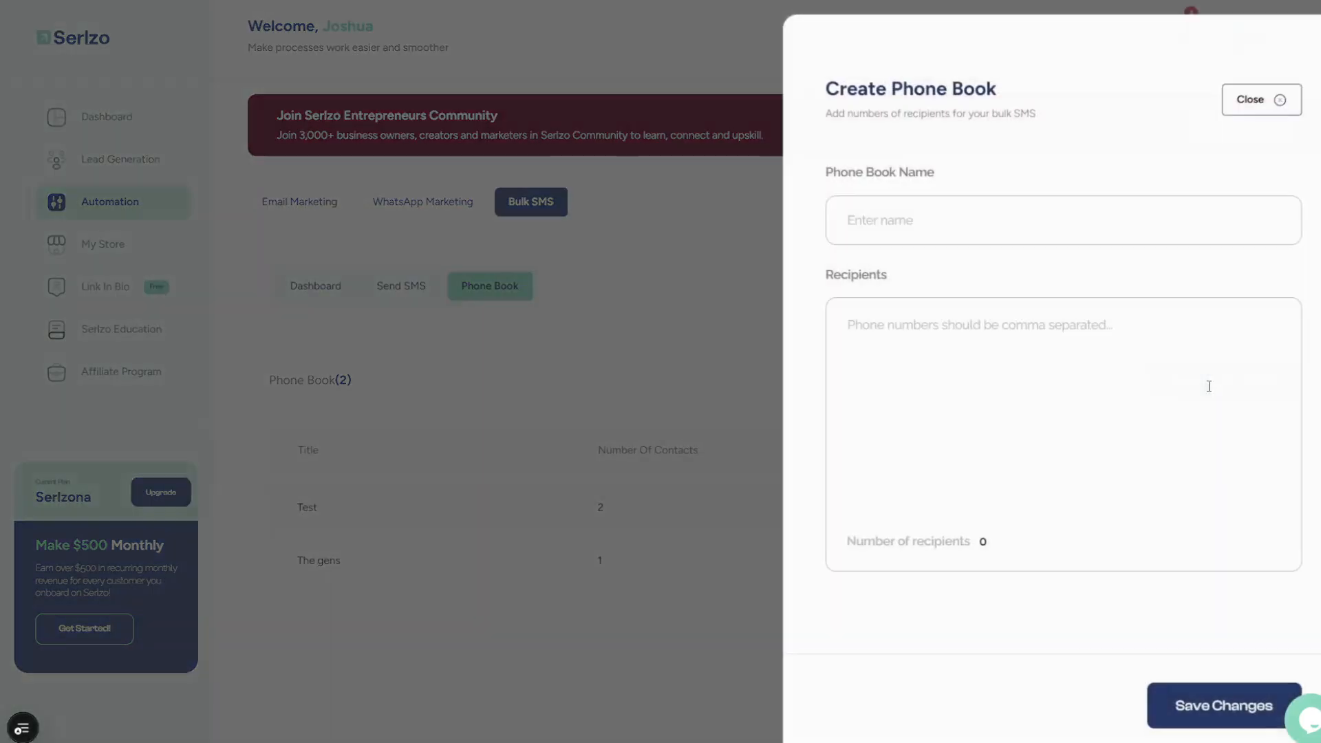
pyautogui.click(917, 205)
pyautogui.write('Josh')
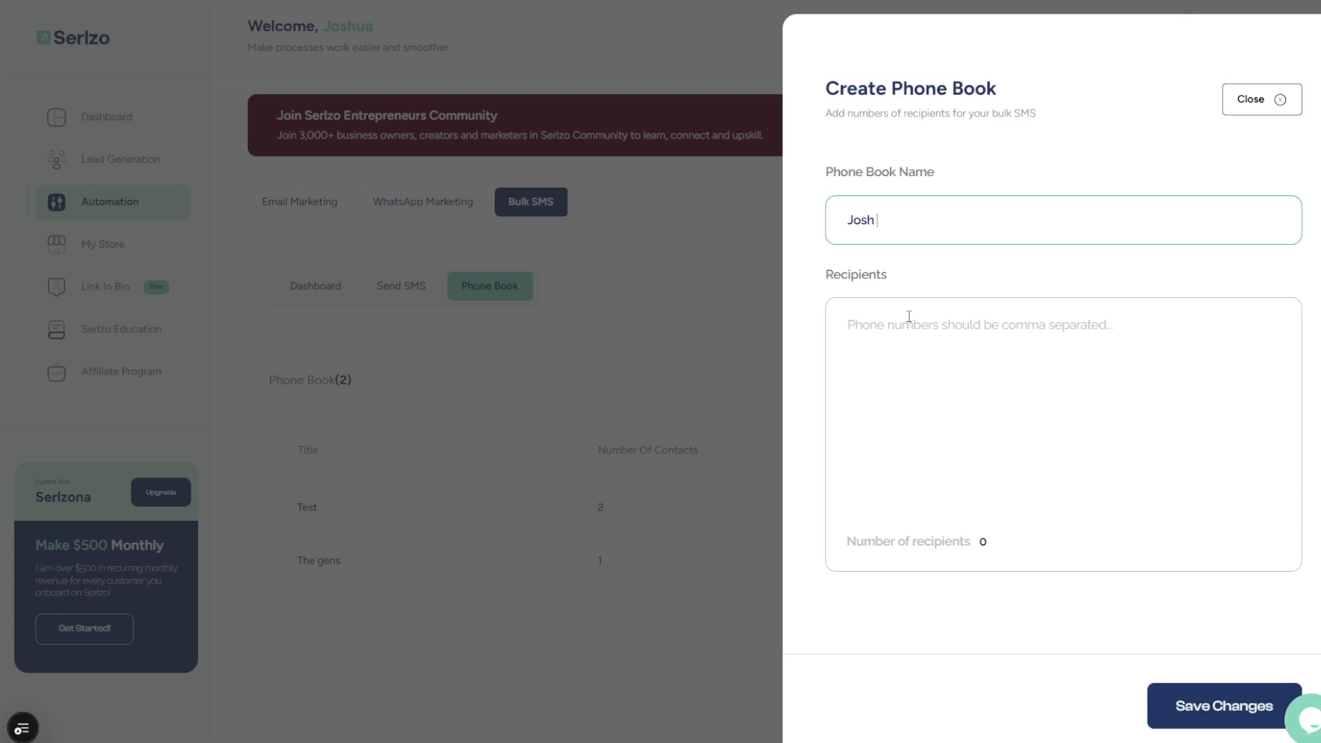
pyautogui.write("'s")
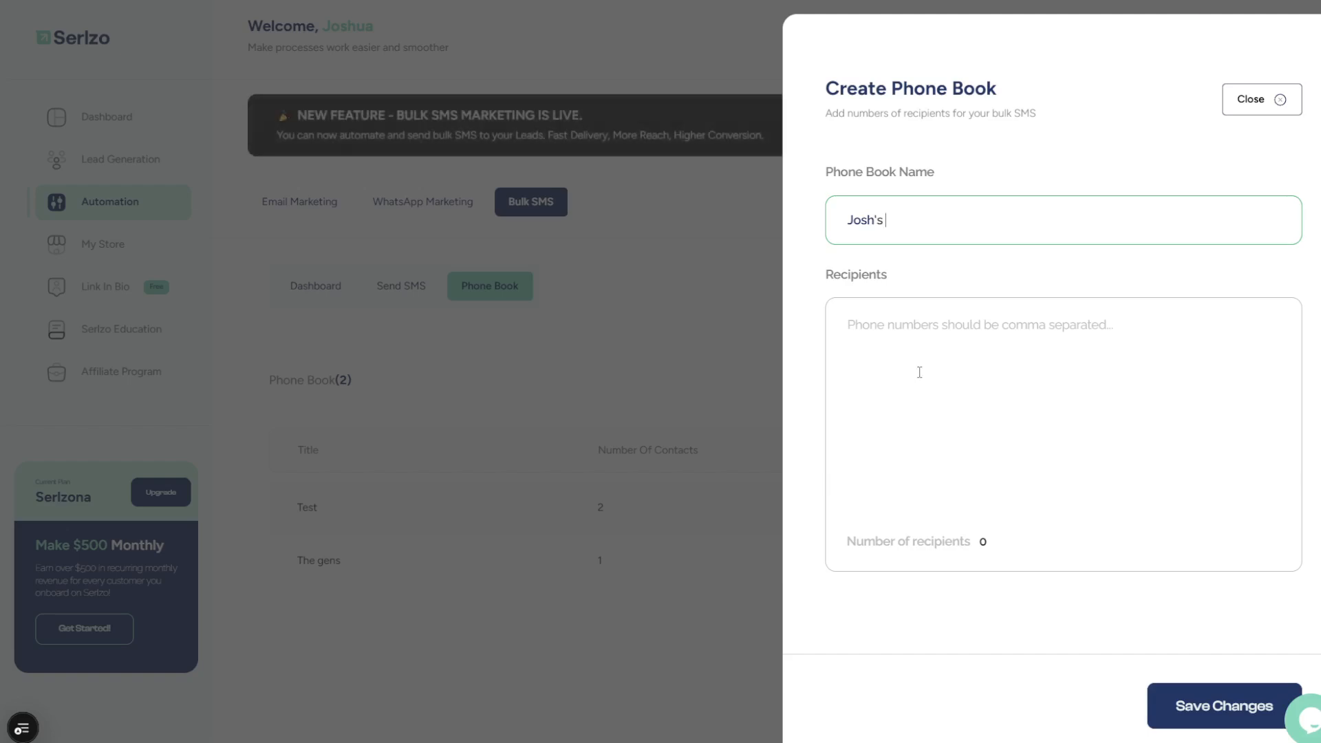
pyautogui.write(' PB')
# Fill in a recipient phone number followed by a comma for the new phone book, and close the form without saving
pyautogui.click(930, 403)
pyautogui.write('erte')
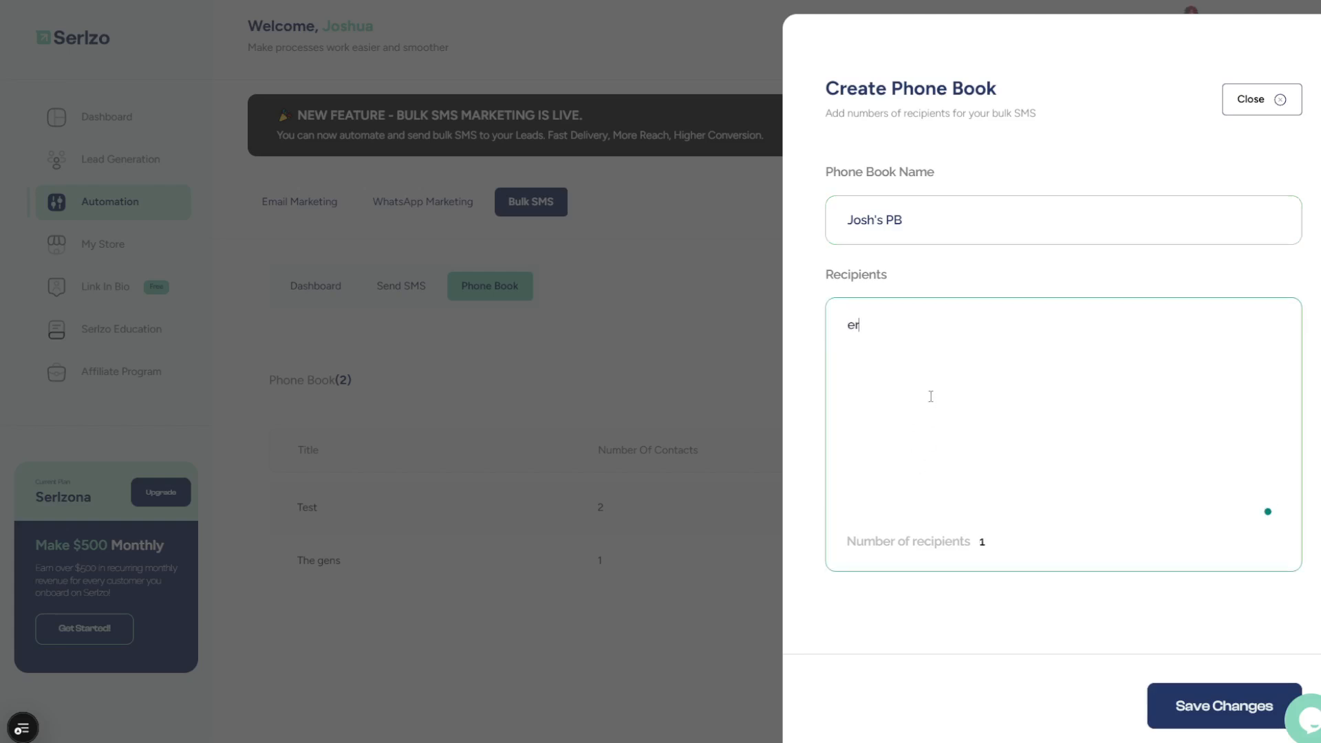
pyautogui.press('BackSpace')
pyautogui.press('BackSpace')
pyautogui.write('2323232')
pyautogui.hotkey('ctrl', 'a')
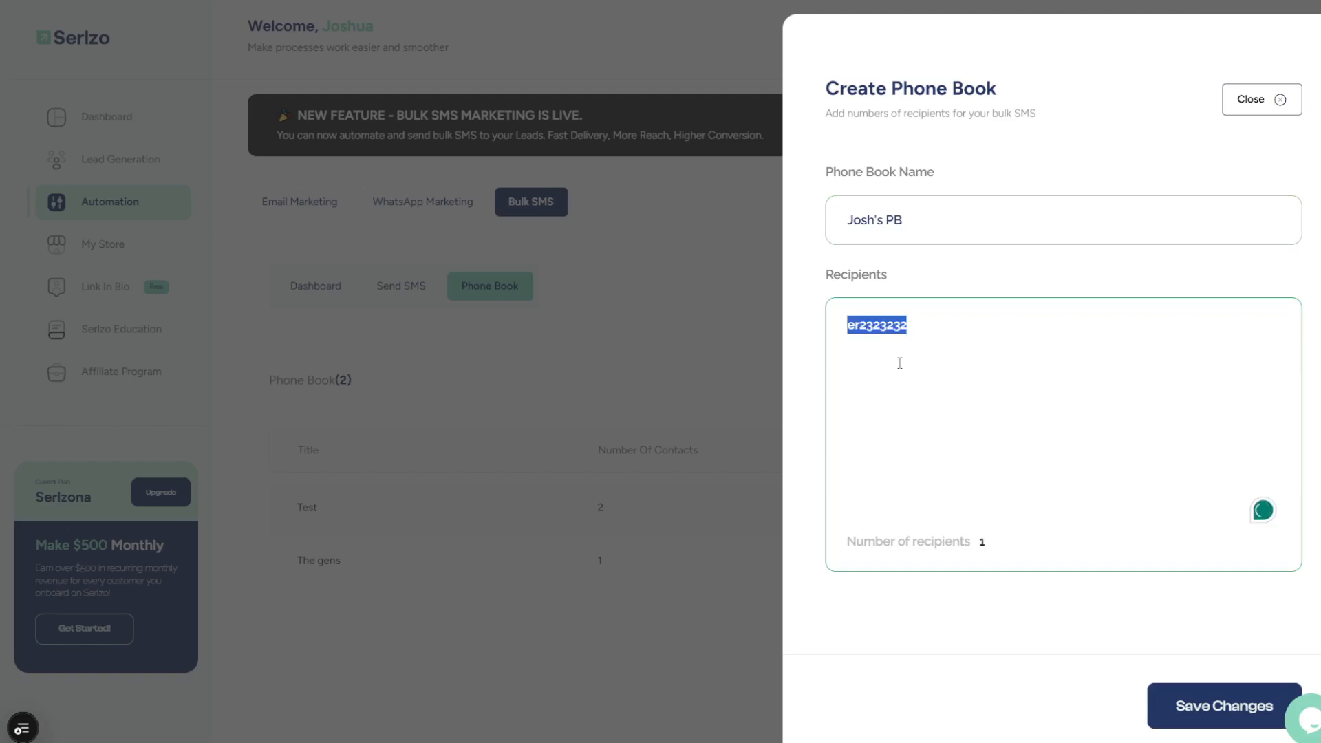
pyautogui.write('23470')
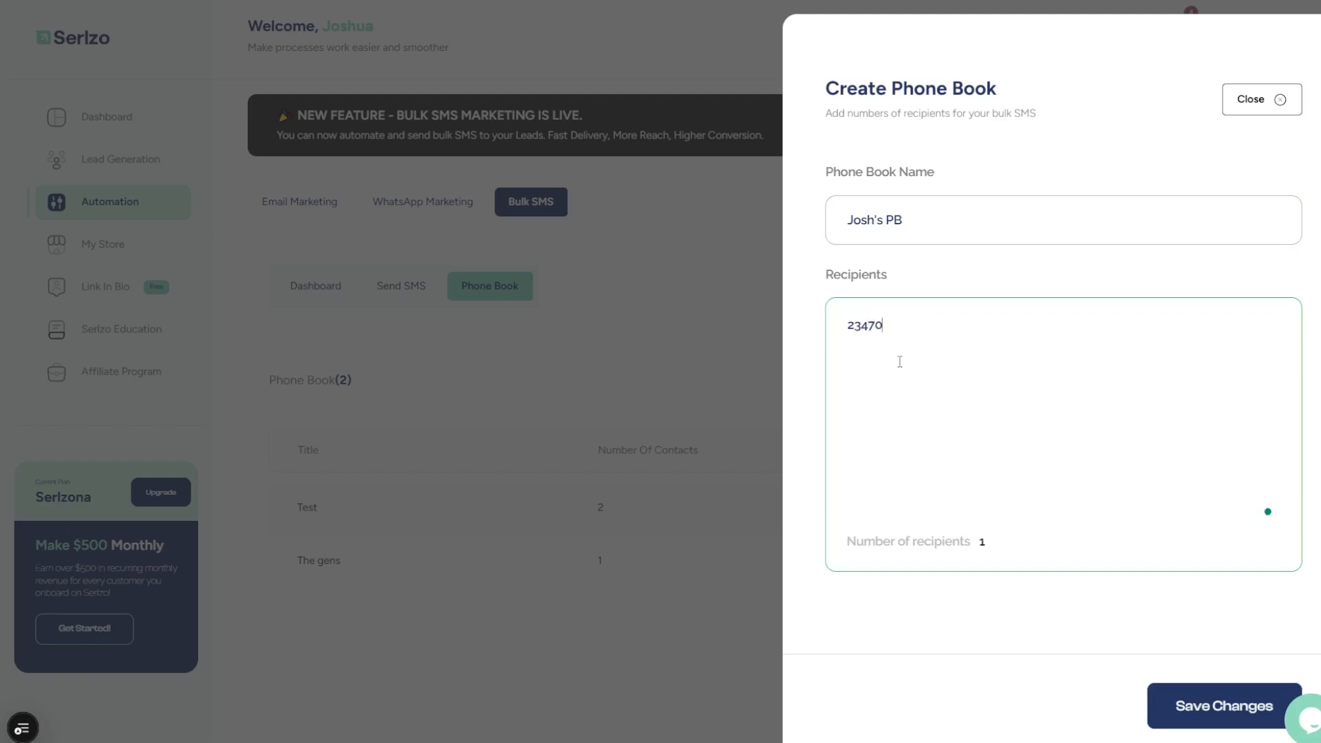
pyautogui.write('666666,')
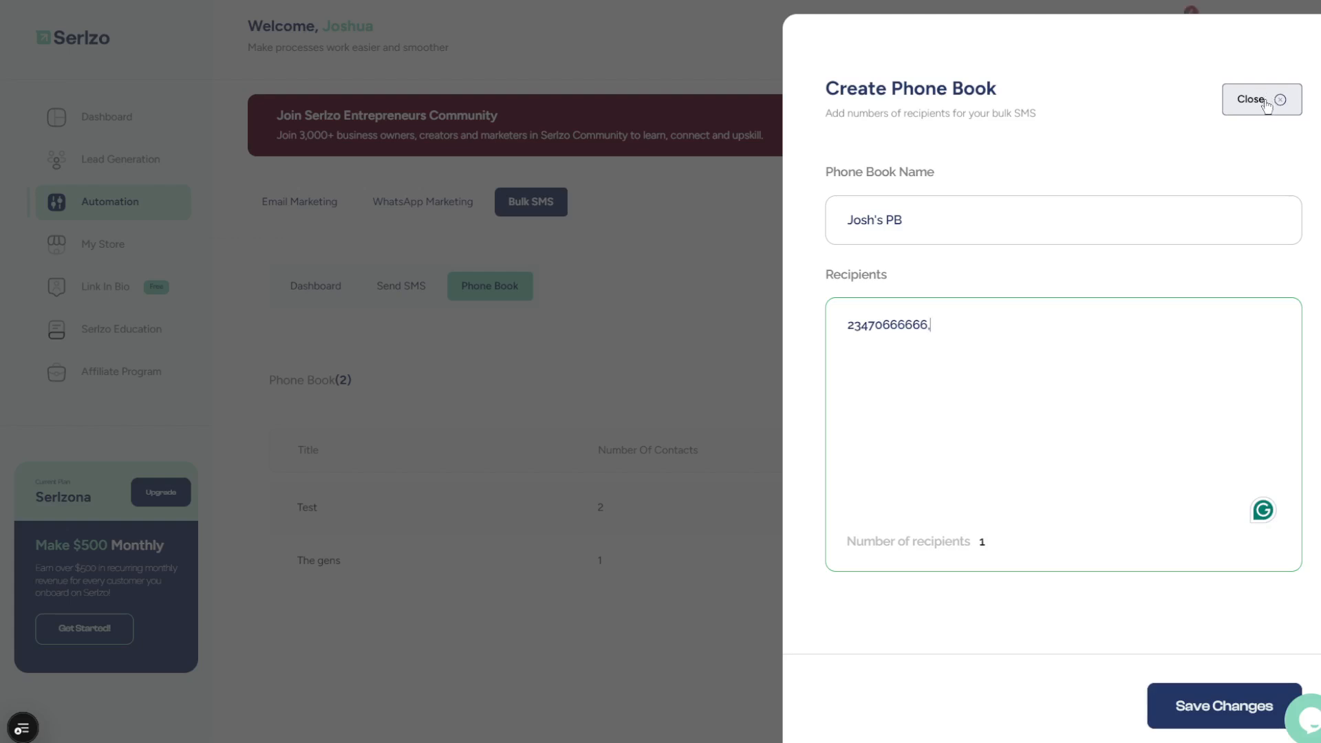
pyautogui.click(1266, 98)
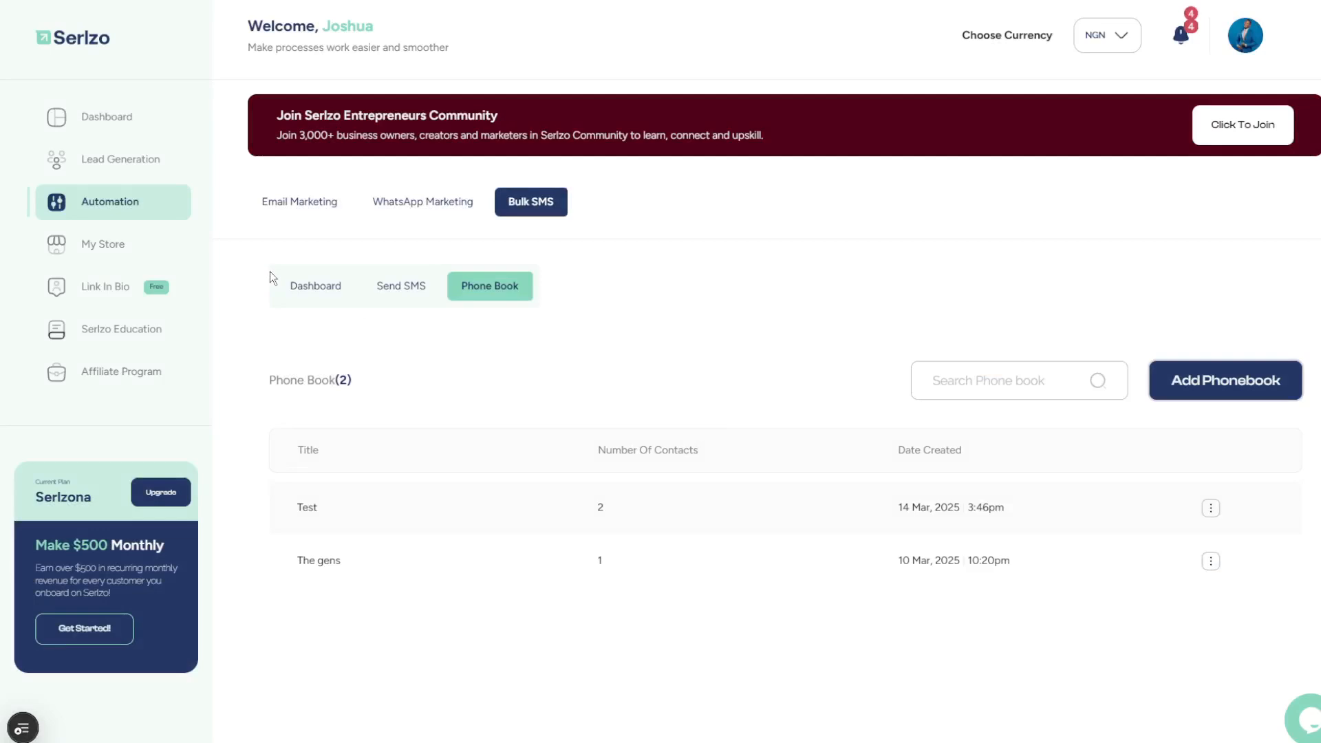
# Open the Lead Generation lists and examine each list's number of contacts, highlighting the count for Holiday Sales & Profit System
pyautogui.click(101, 158)
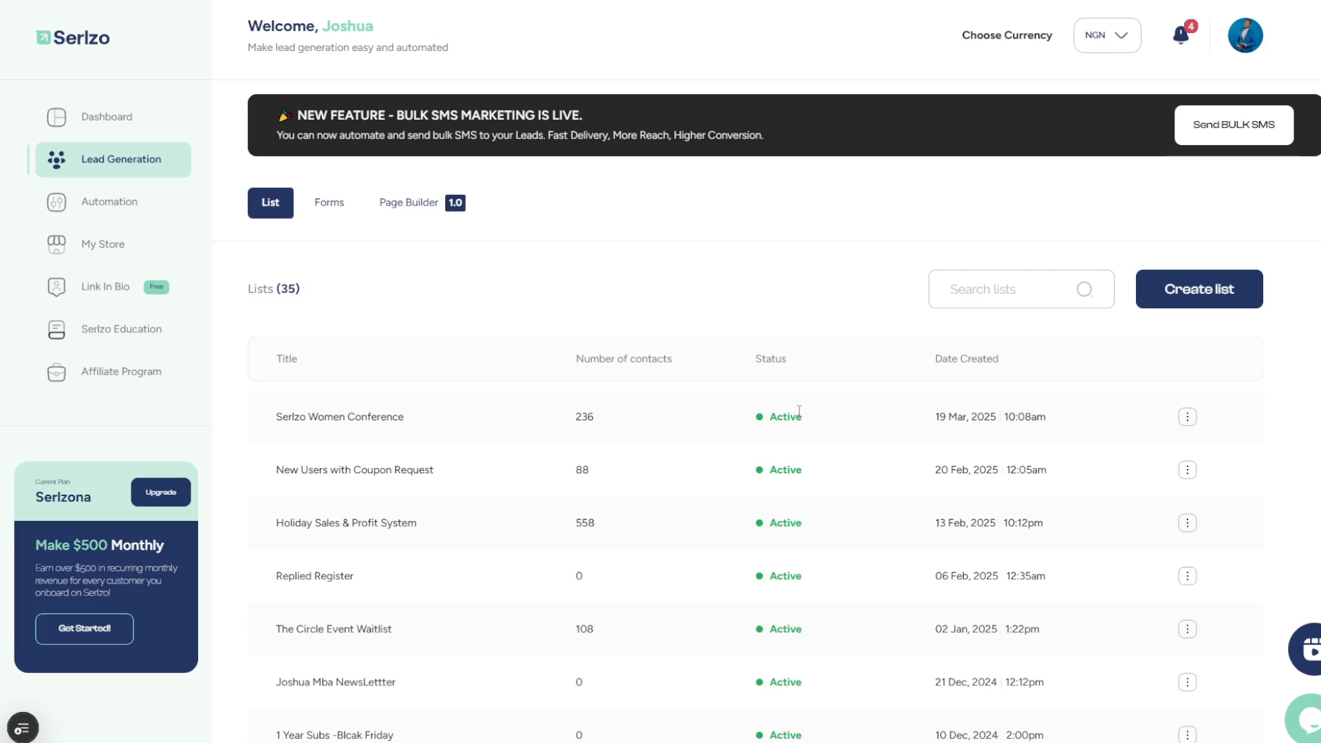
pyautogui.scroll(-5, 789, 410)
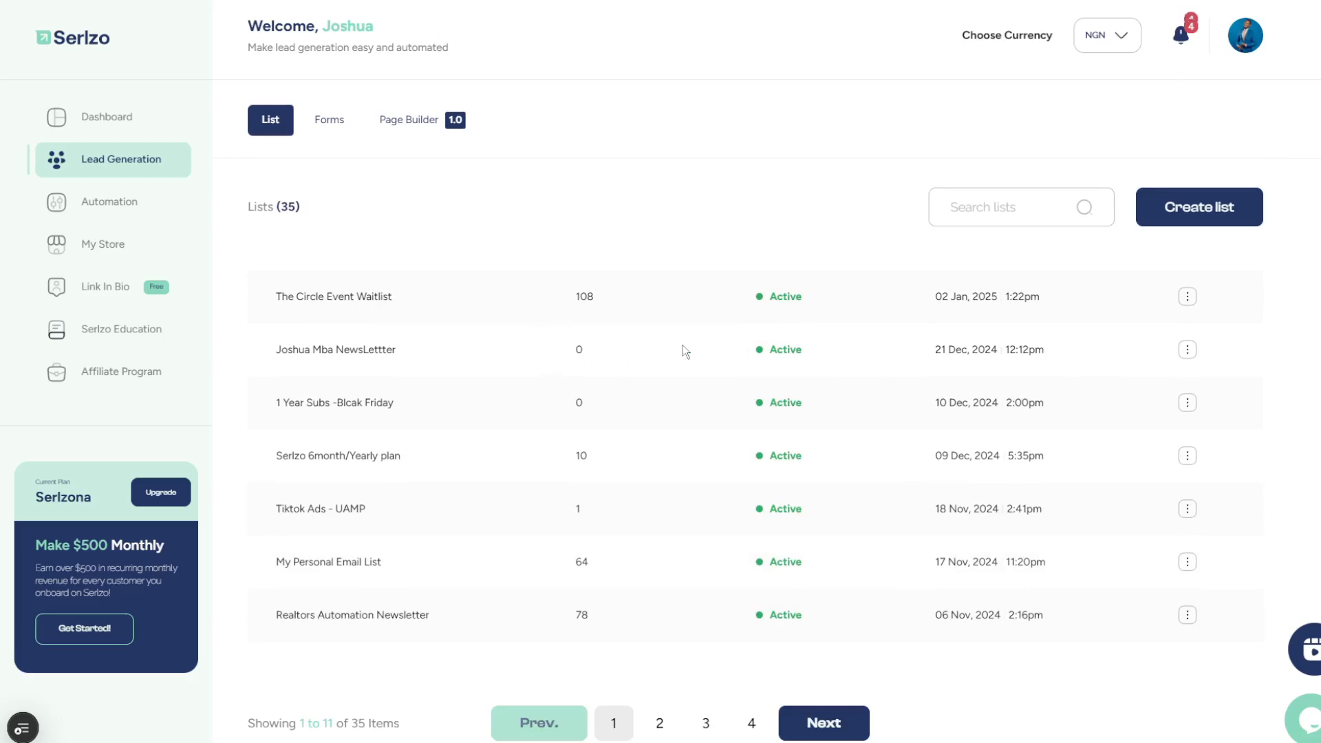
pyautogui.scroll(5, 757, 344)
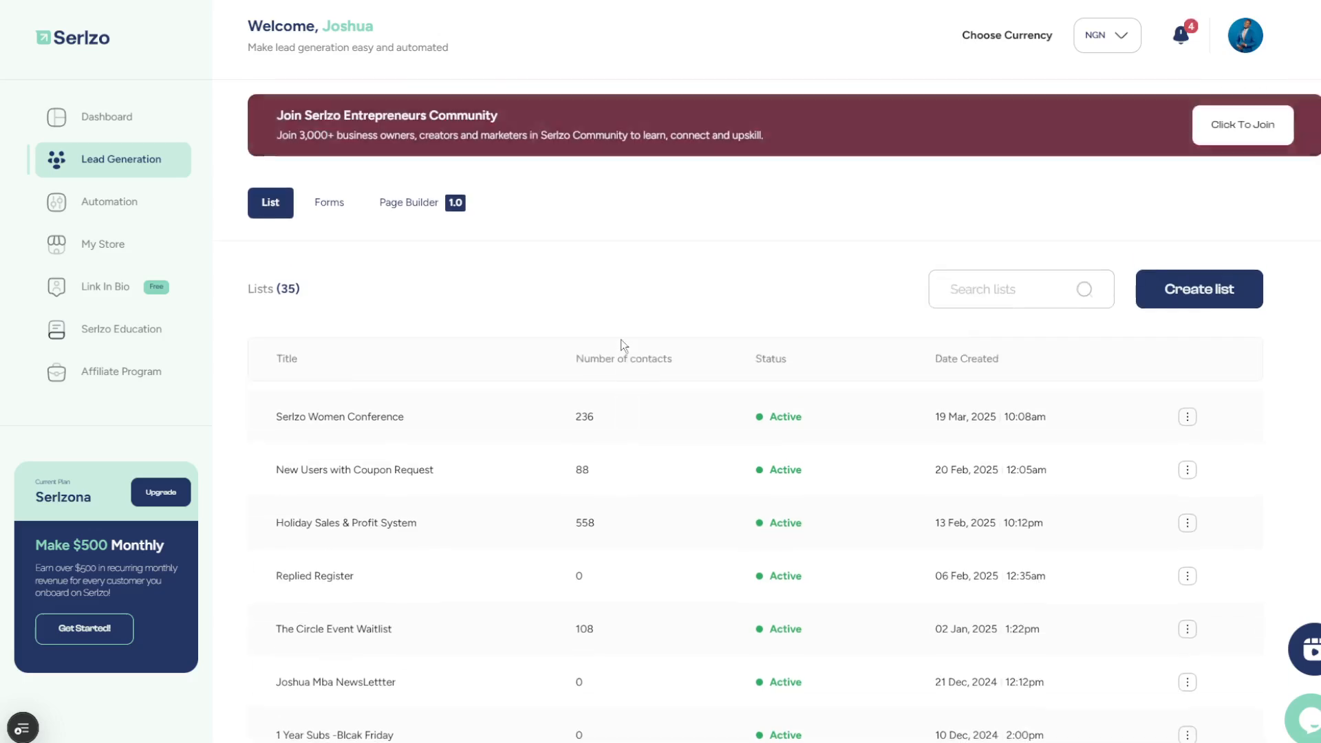
pyautogui.scroll(-5, 712, 578)
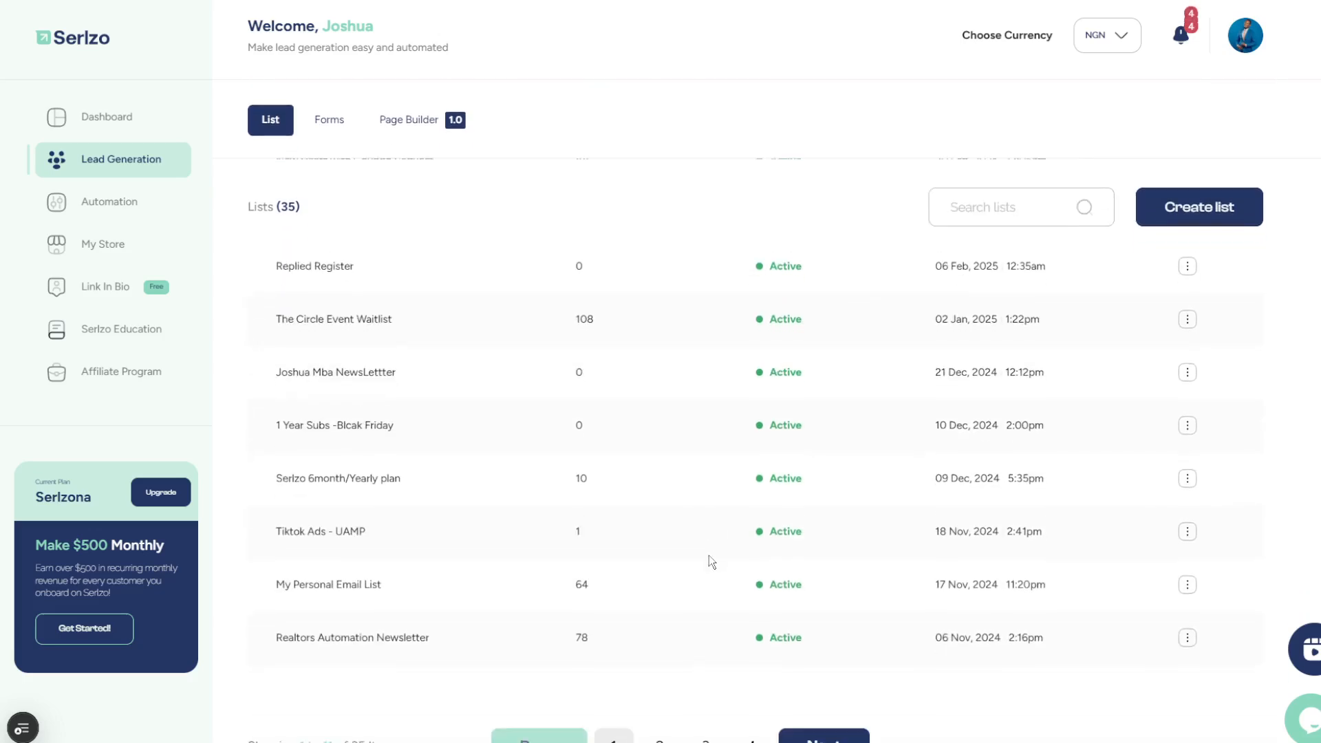
pyautogui.scroll(5, 595, 542)
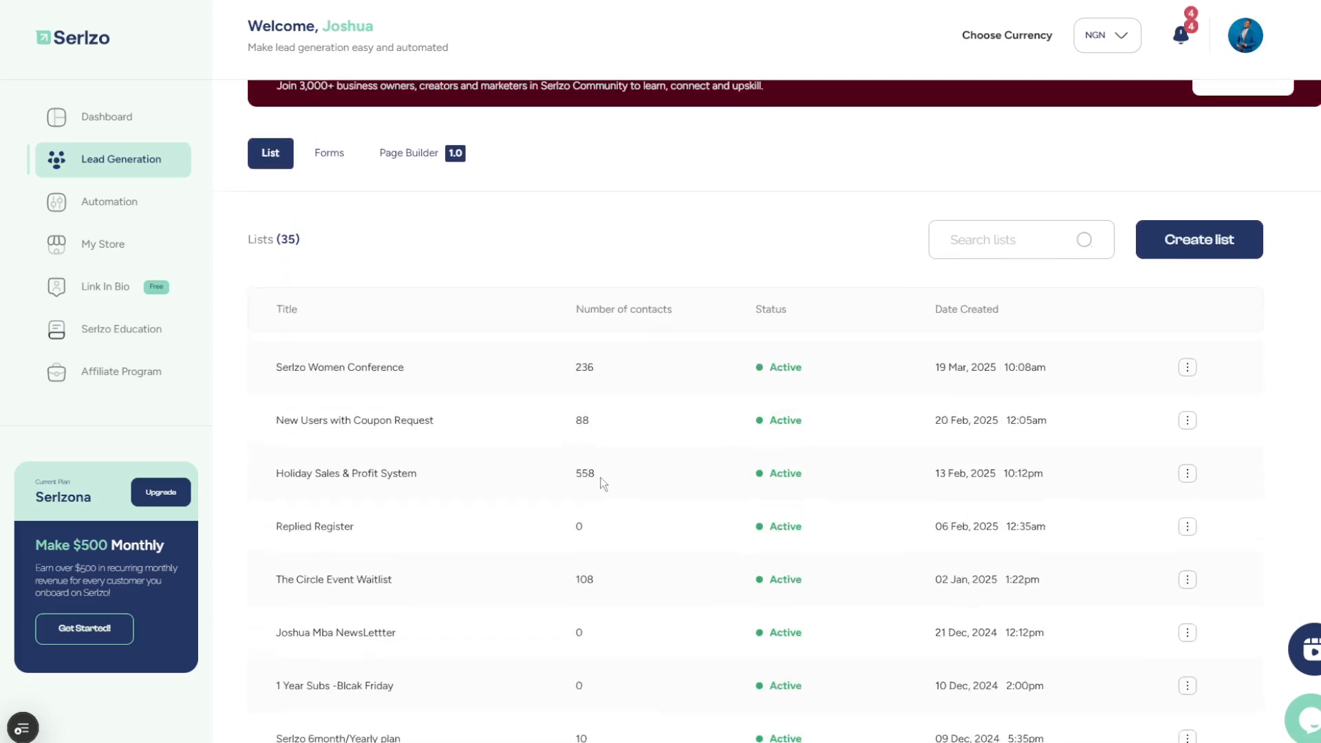
pyautogui.scroll(-3, 624, 473)
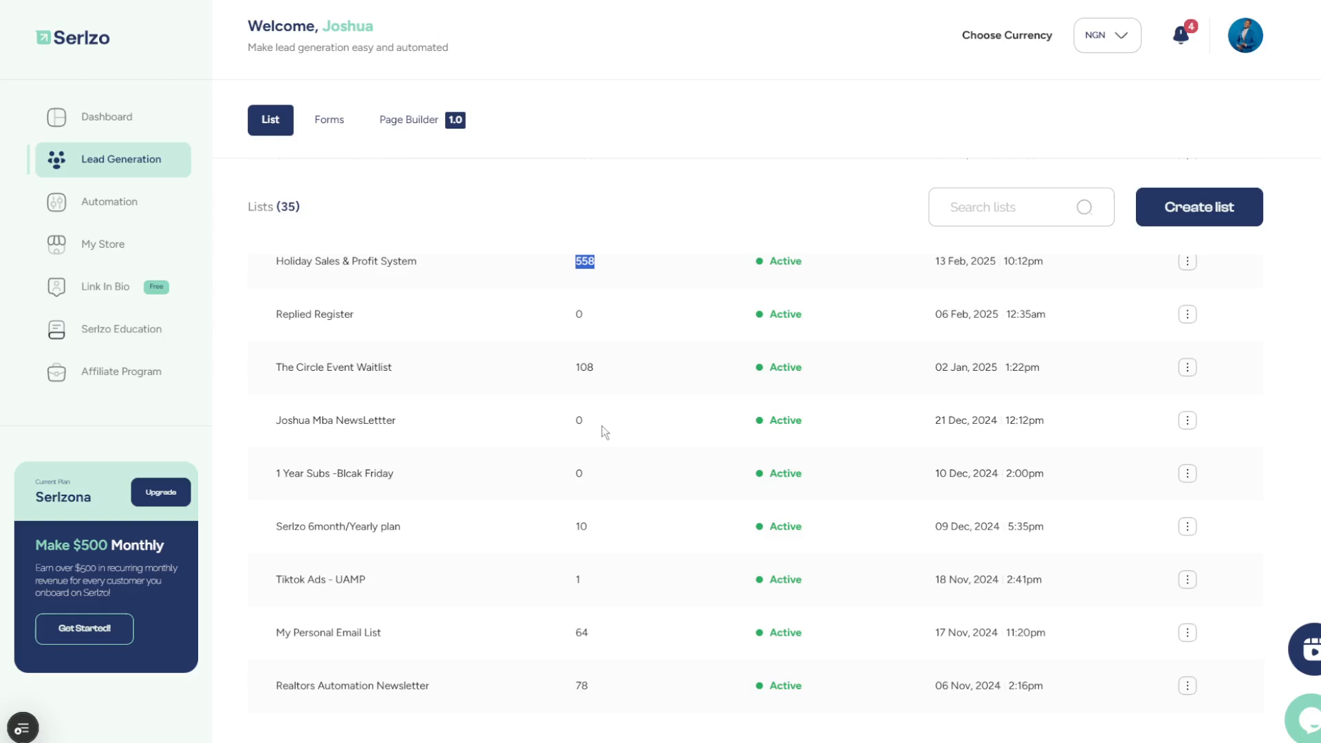
pyautogui.scroll(1, 594, 423)
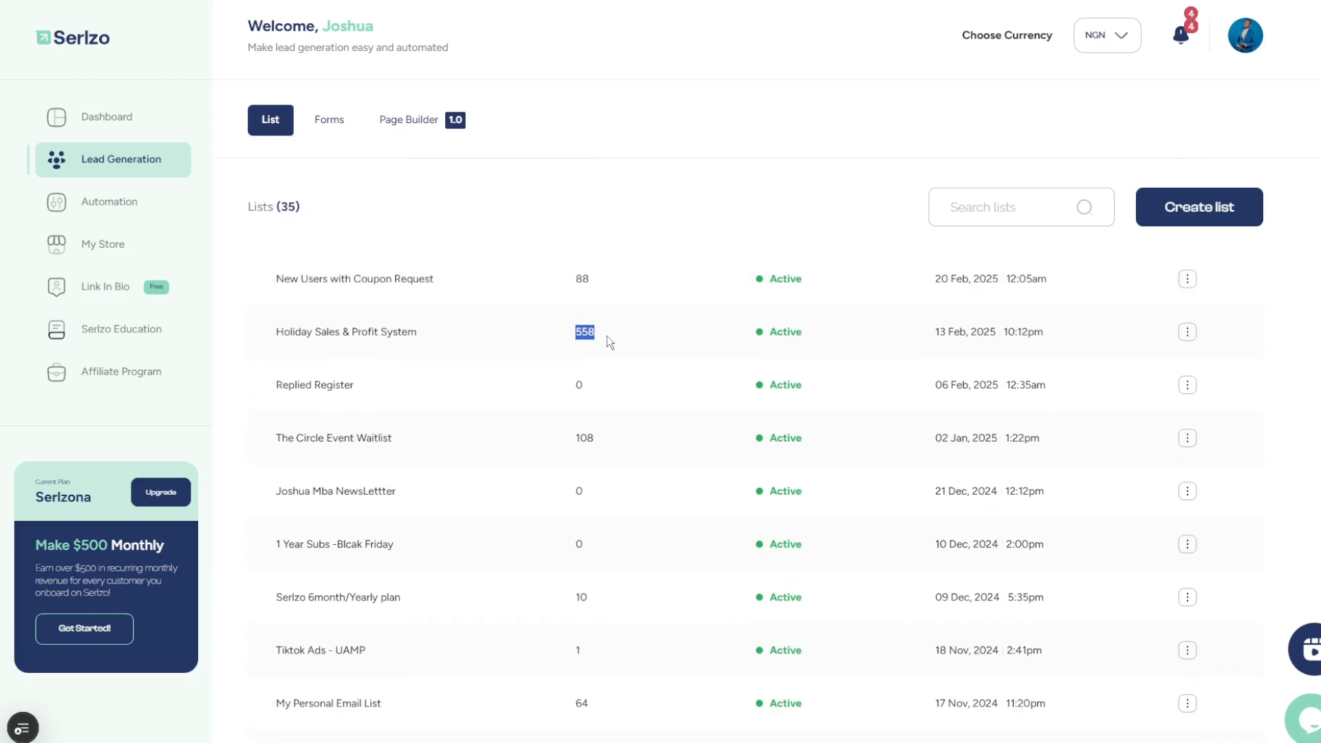
pyautogui.click(623, 371)
pyautogui.moveTo(609, 332); pyautogui.dragTo(582, 331)
# Return to Bulk SMS under Automation and start a new message from the Send SMS section
pyautogui.click(124, 207)
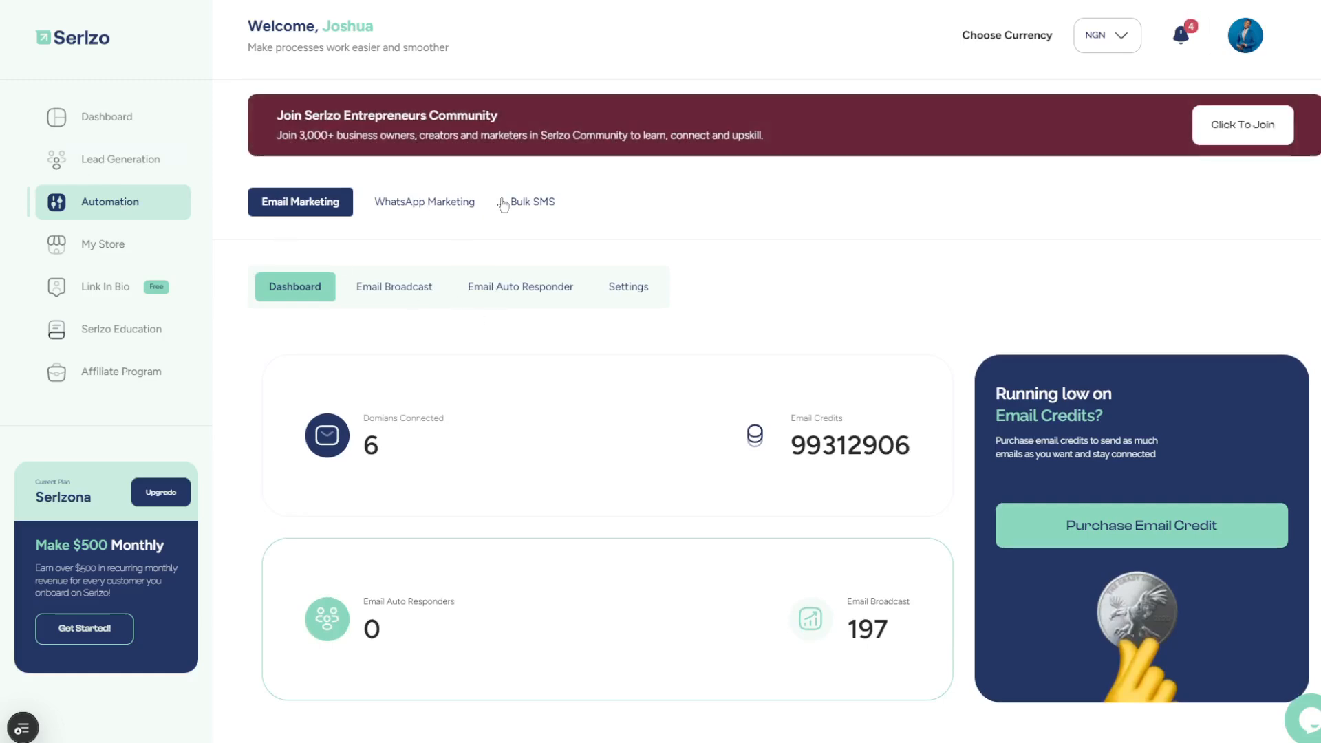
pyautogui.click(523, 203)
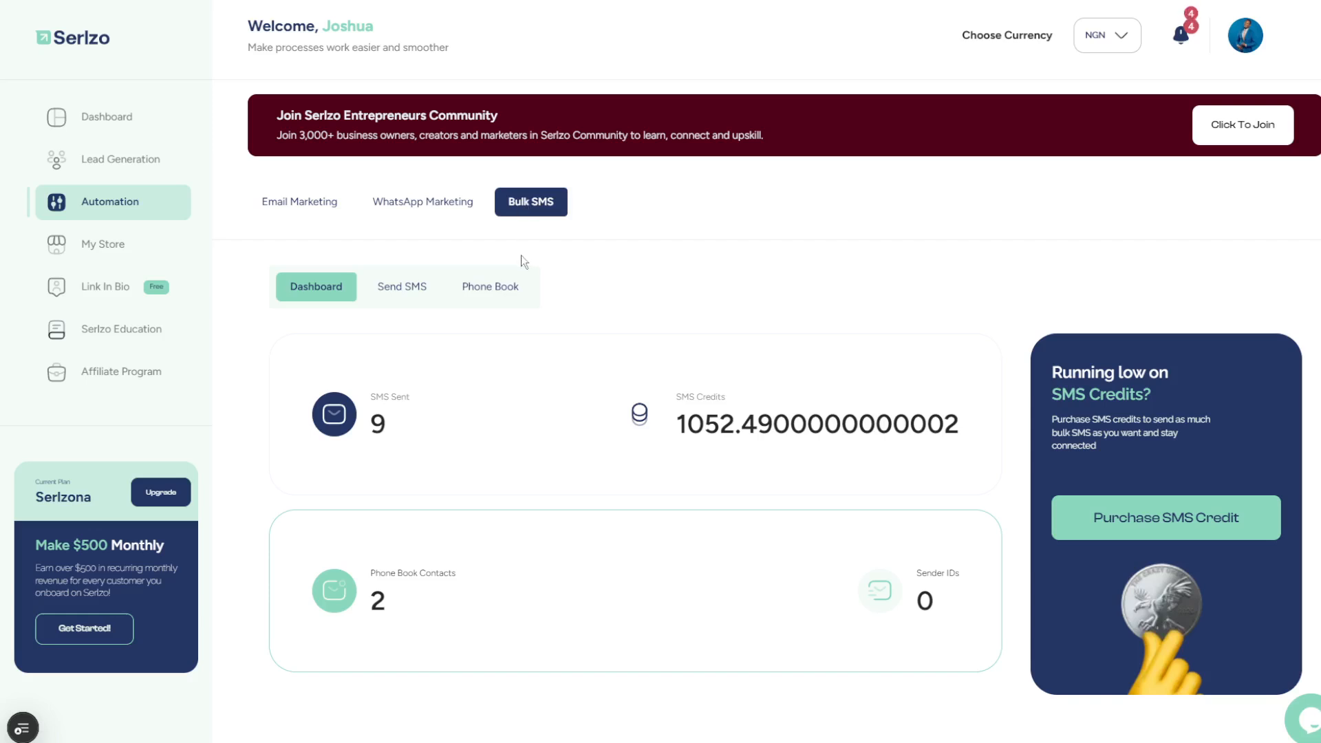
pyautogui.click(416, 288)
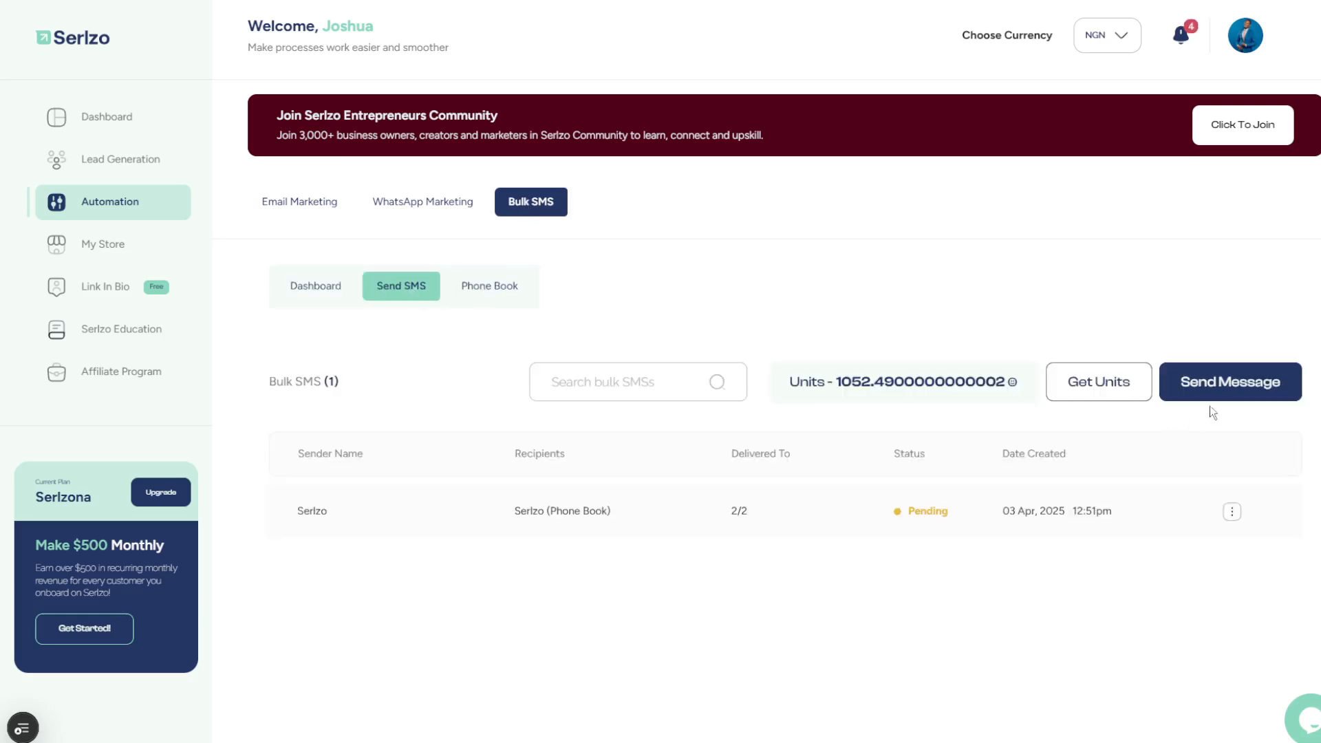
pyautogui.click(1218, 387)
# Set the recipients to Contact List, look through the contact lists offered, and close the form without sending
pyautogui.scroll(-6, 1026, 492)
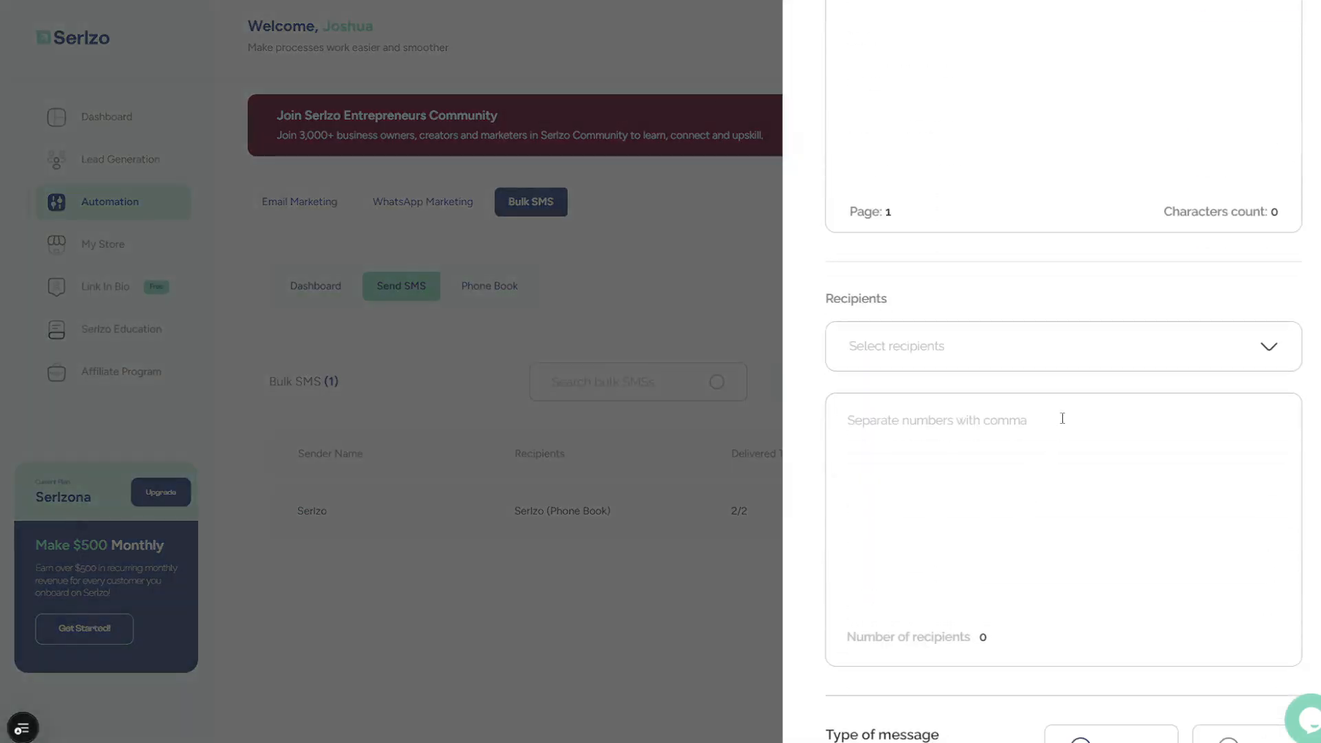
pyautogui.click(1060, 352)
pyautogui.click(937, 498)
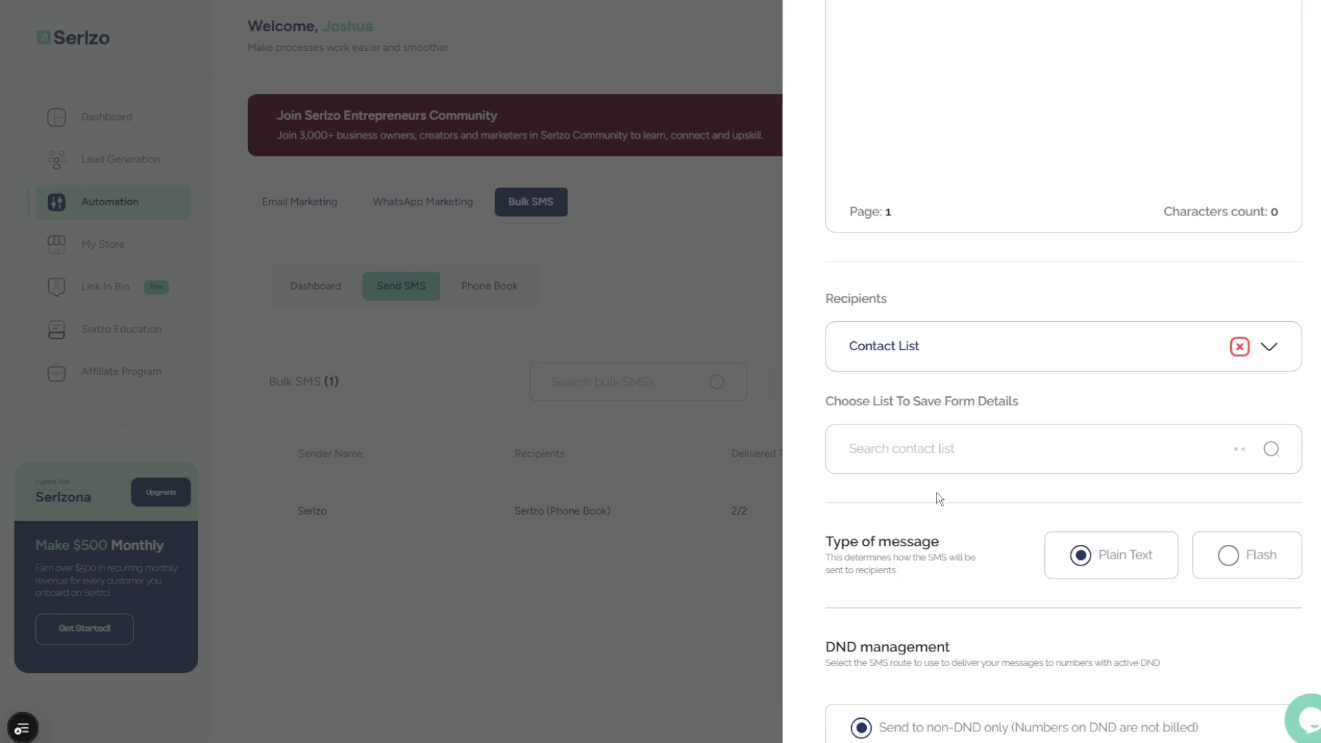
pyautogui.click(869, 451)
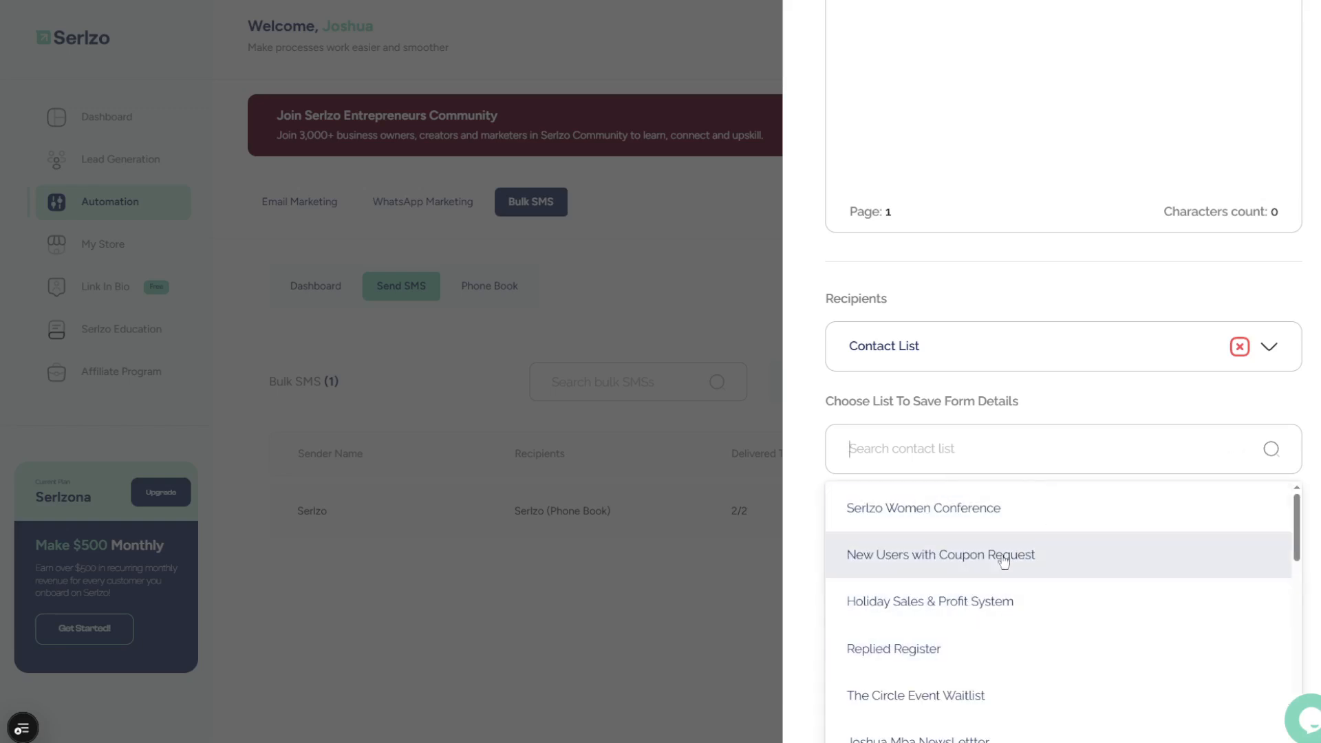
pyautogui.click(1051, 405)
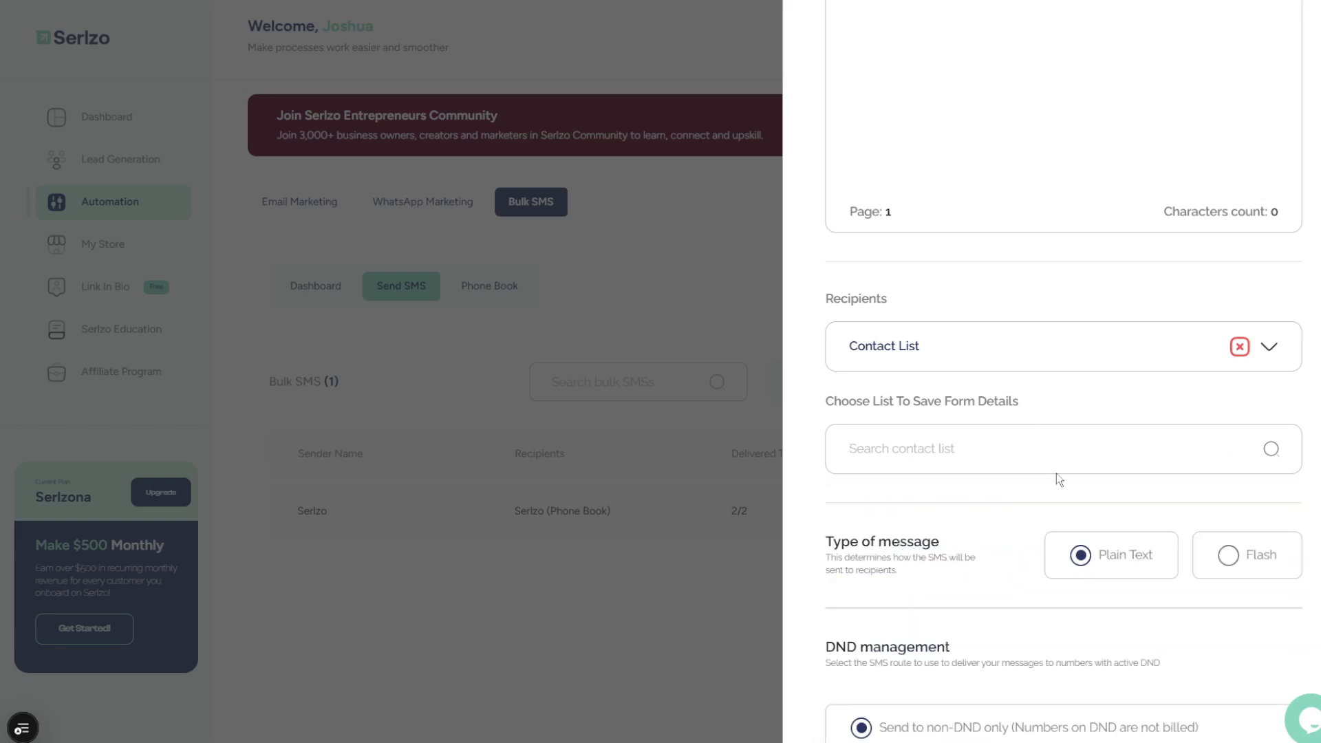
pyautogui.scroll(5, 1183, 62)
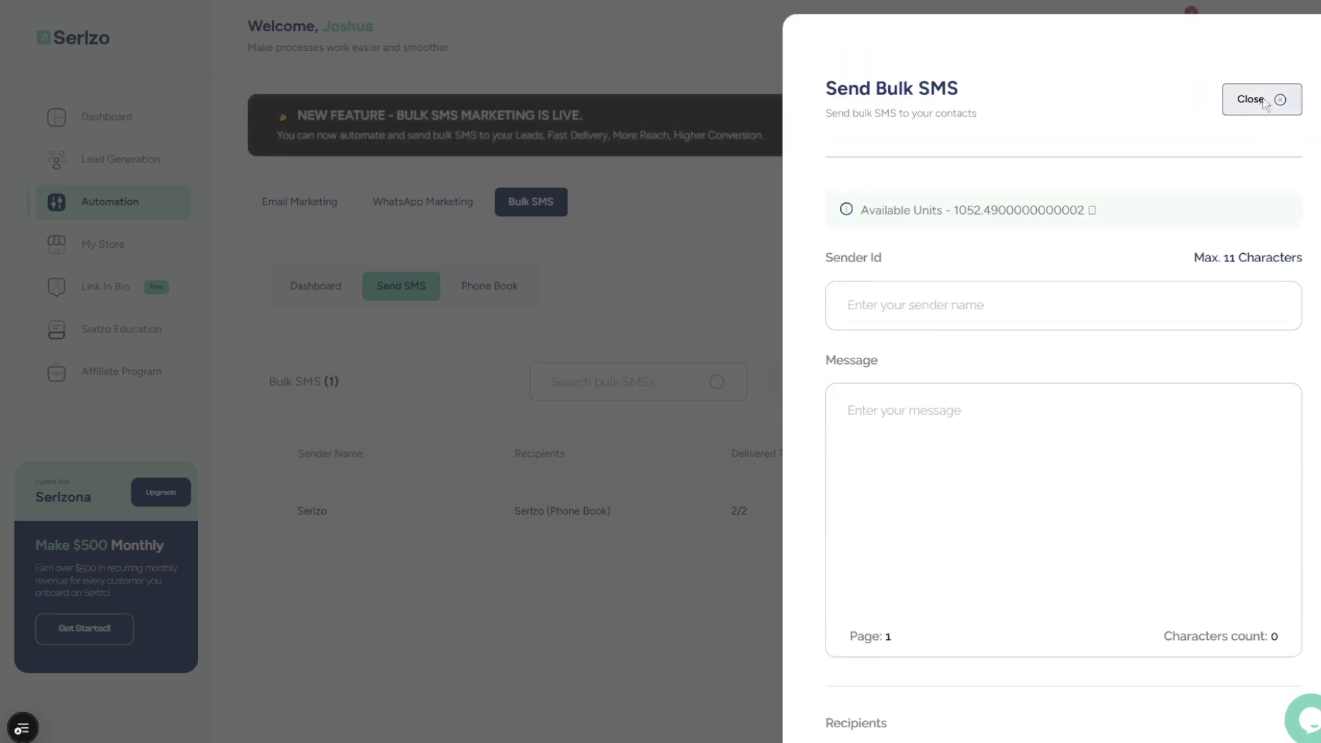
pyautogui.click(1262, 98)
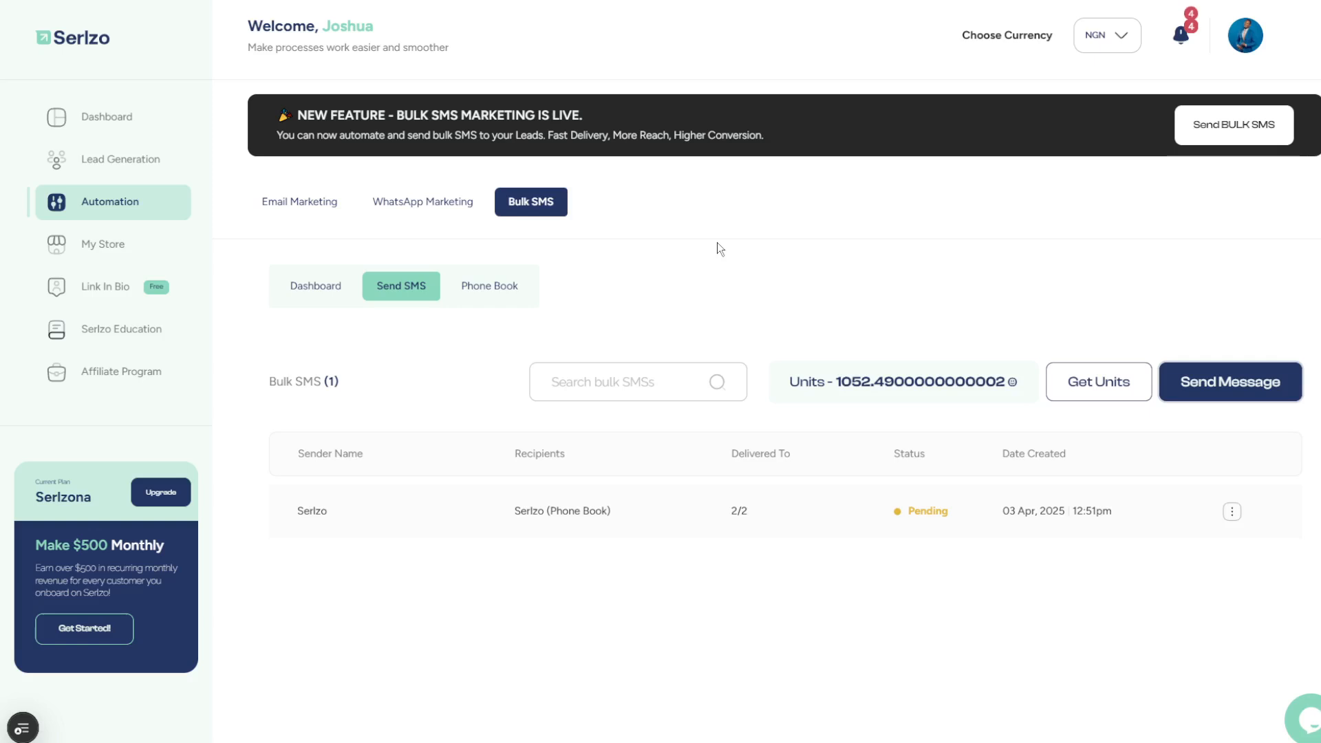